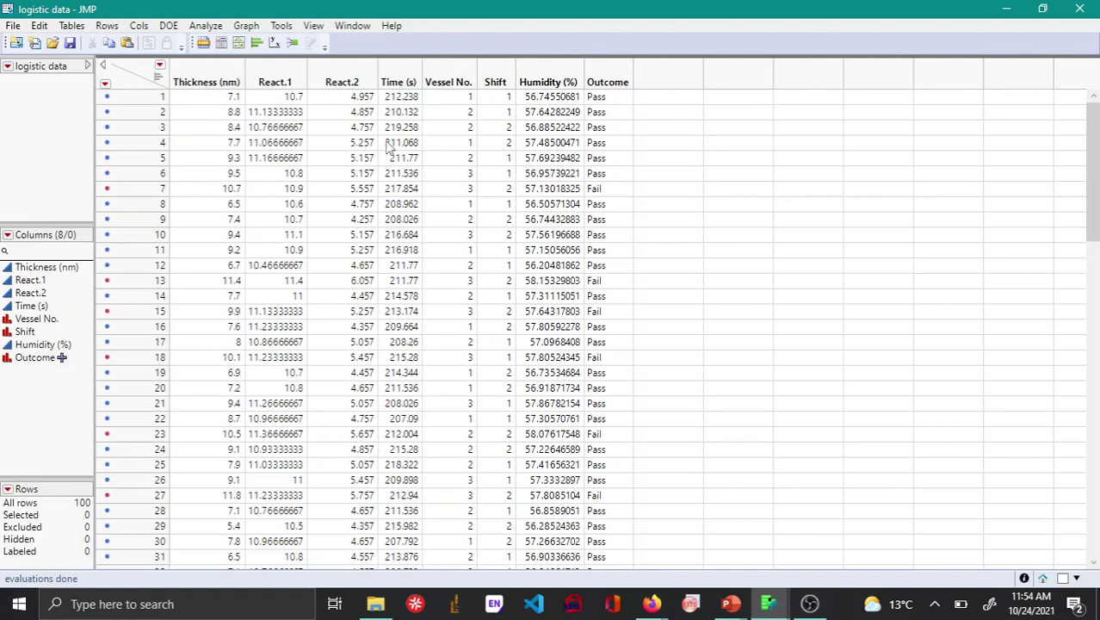
Launch the Partition platform from Analyze > Predictive Modeling.
{"action": "left_click", "coordinate": [206, 25]}
{"action": "mouse_move", "coordinate": [207, 160]}
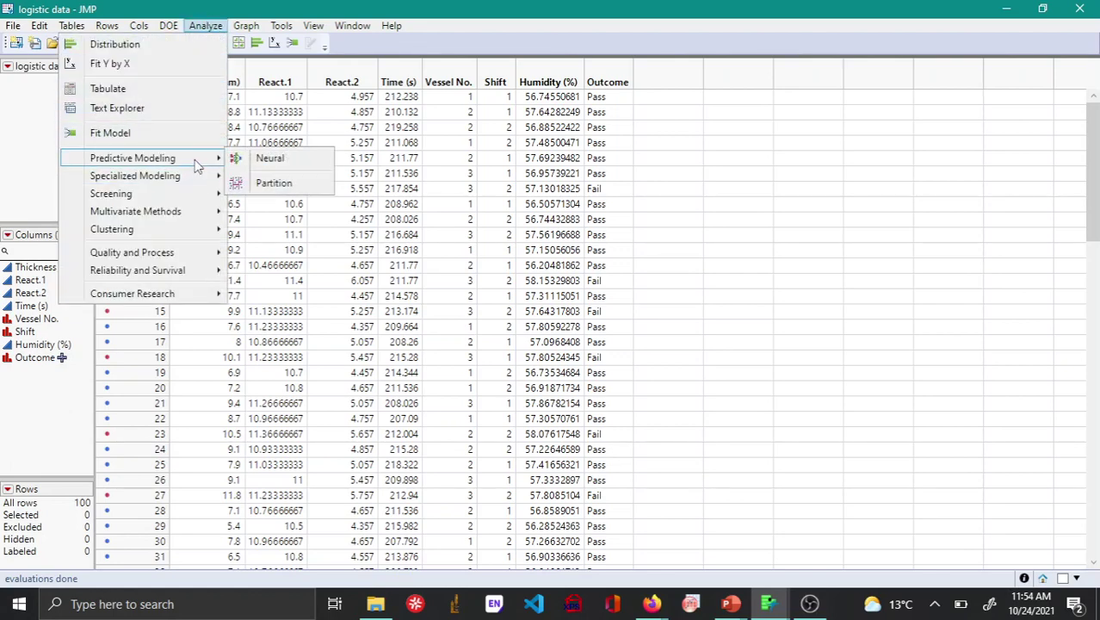
{"action": "left_click", "coordinate": [258, 182]}
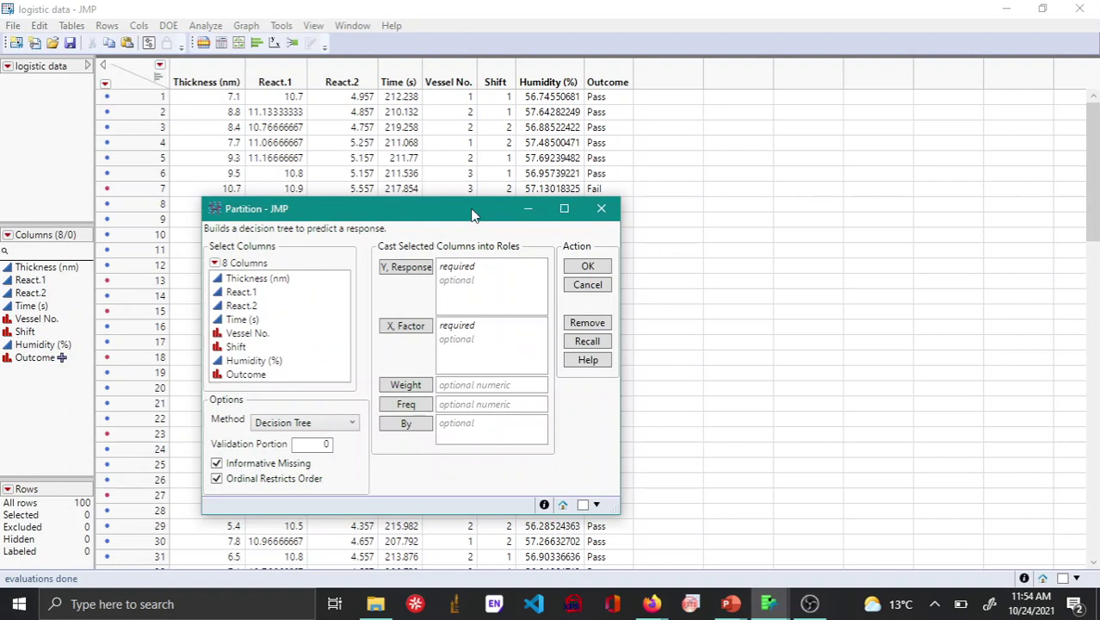
Cast Thickness (nm) as Y and React.1 through Humidity (%) as factors, then run the partition.
{"action": "left_click", "coordinate": [348, 203]}
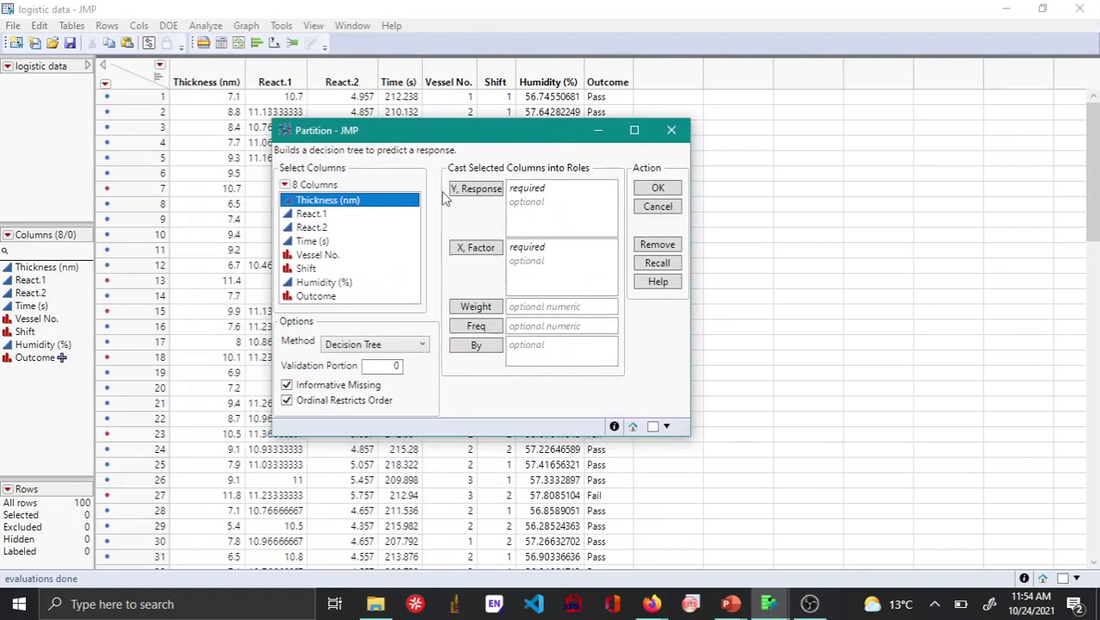
{"action": "left_click", "coordinate": [471, 193]}
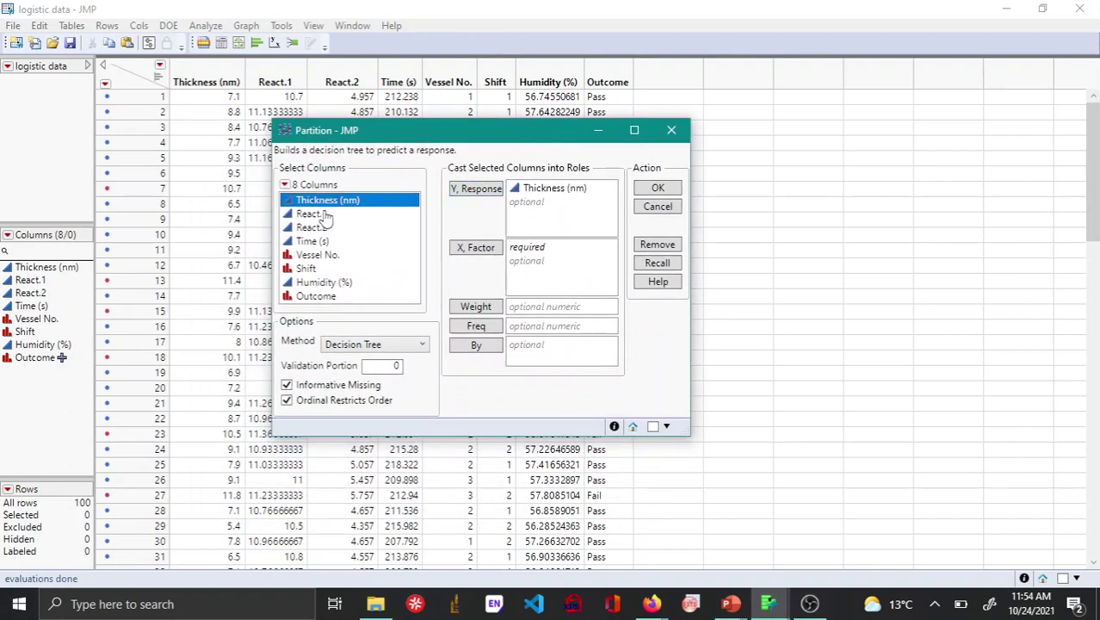
{"action": "left_click", "coordinate": [322, 215]}
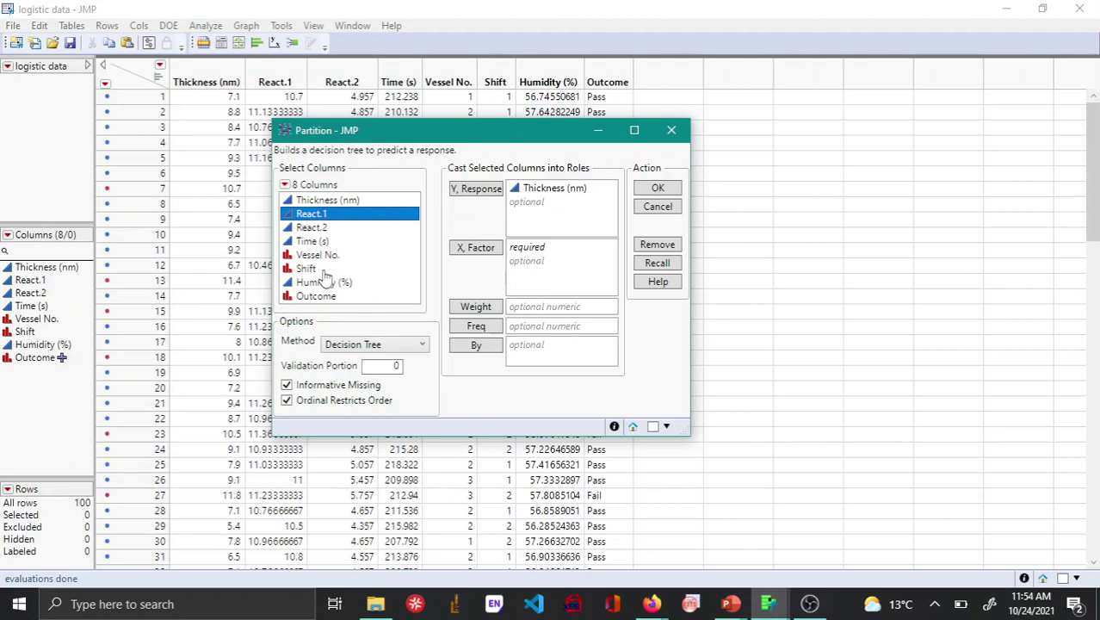
{"action": "left_click", "coordinate": [322, 274], "text": "shift"}
{"action": "left_click", "coordinate": [323, 284], "text": "shift"}
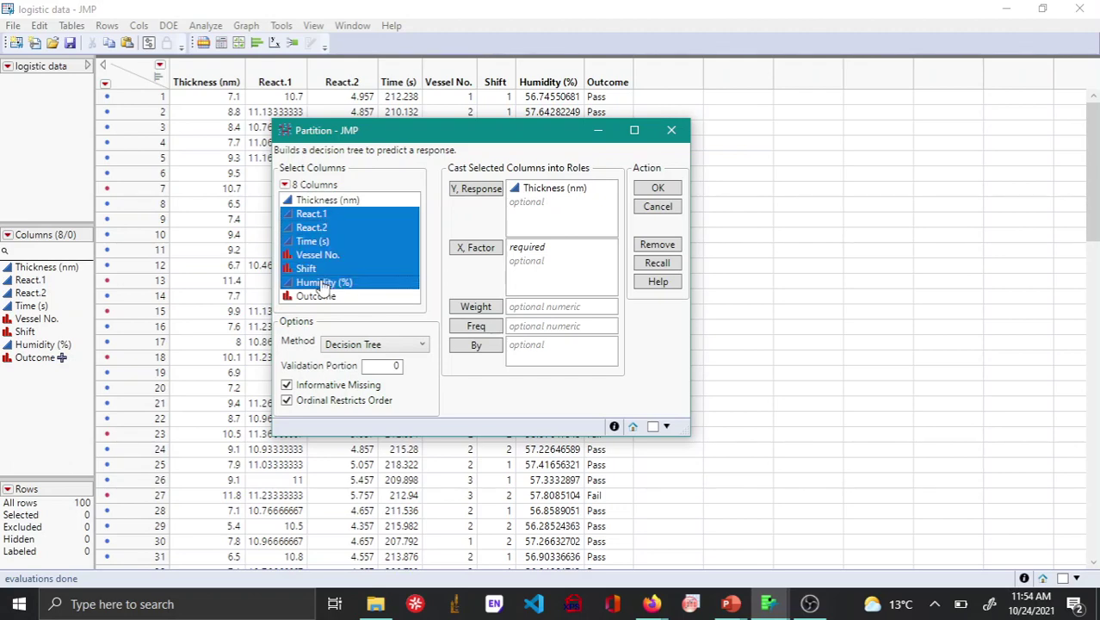
{"action": "left_click", "coordinate": [481, 248]}
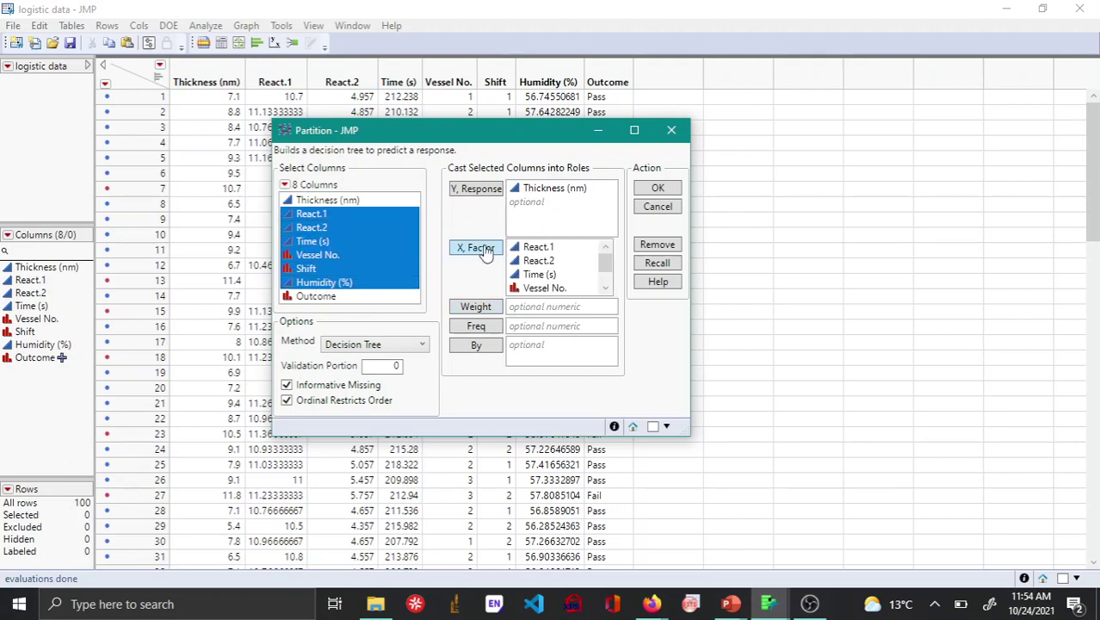
{"action": "left_click", "coordinate": [320, 298]}
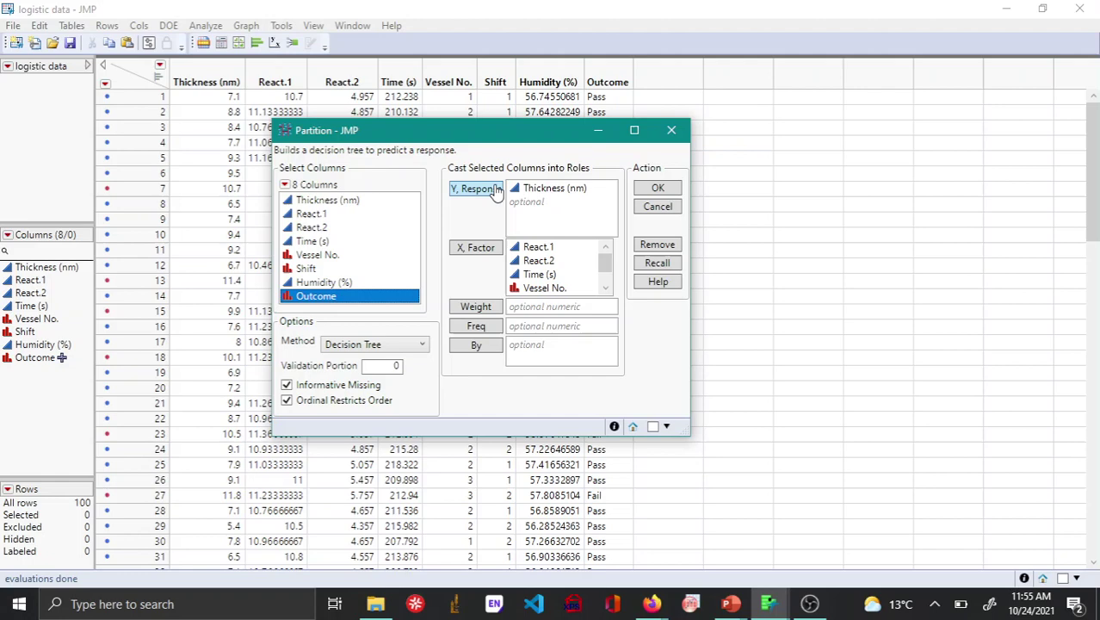
{"action": "left_click", "coordinate": [349, 202]}
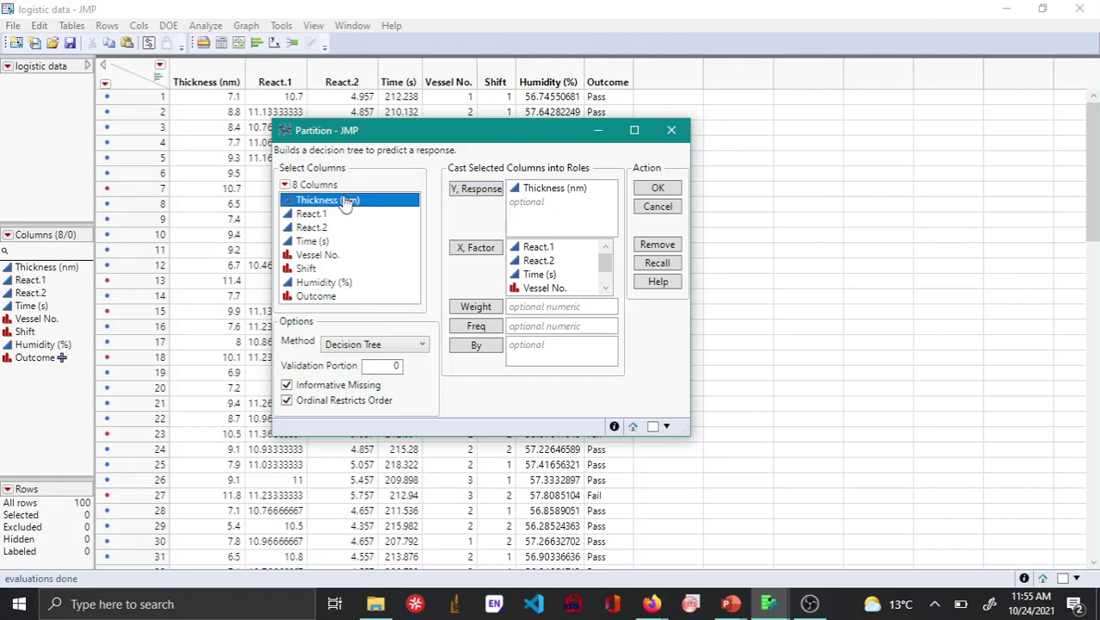
{"action": "left_click", "coordinate": [655, 190]}
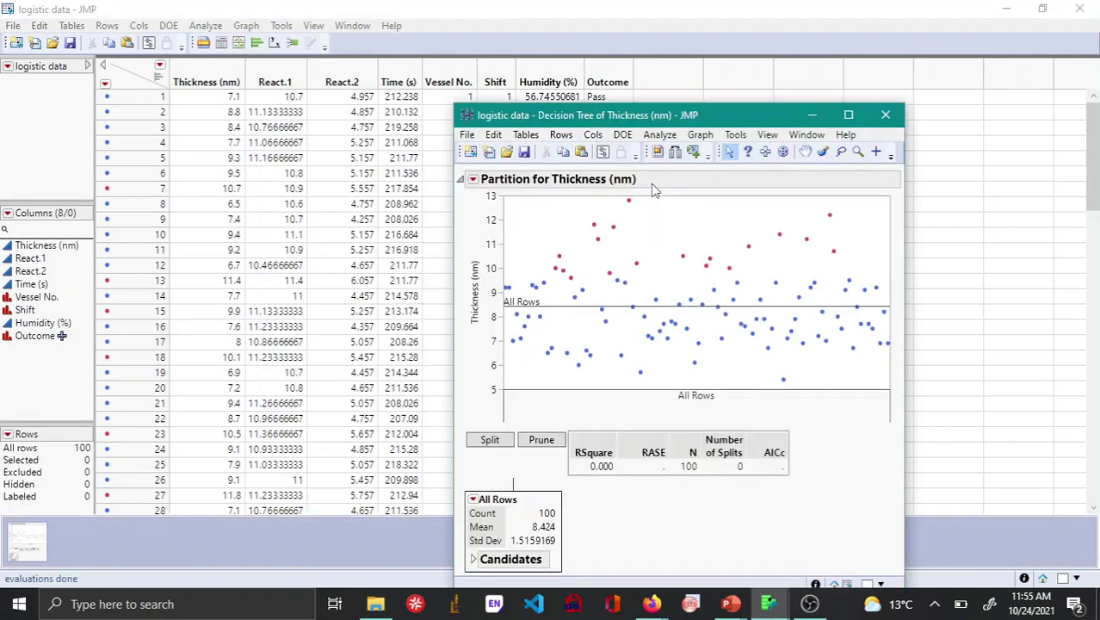
Move and maximize the Partition report window, then widen the partition plot.
{"action": "left_click_drag", "start_coordinate": [729, 123], "coordinate": [568, 50]}
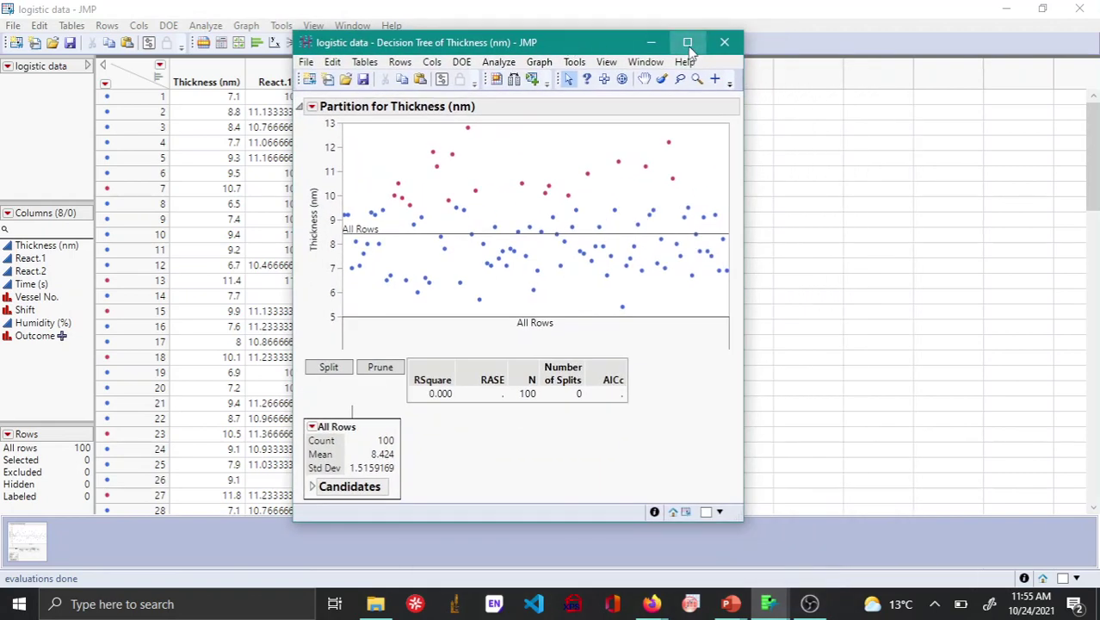
{"action": "left_click", "coordinate": [685, 41]}
{"action": "left_click_drag", "start_coordinate": [436, 216], "coordinate": [528, 216]}
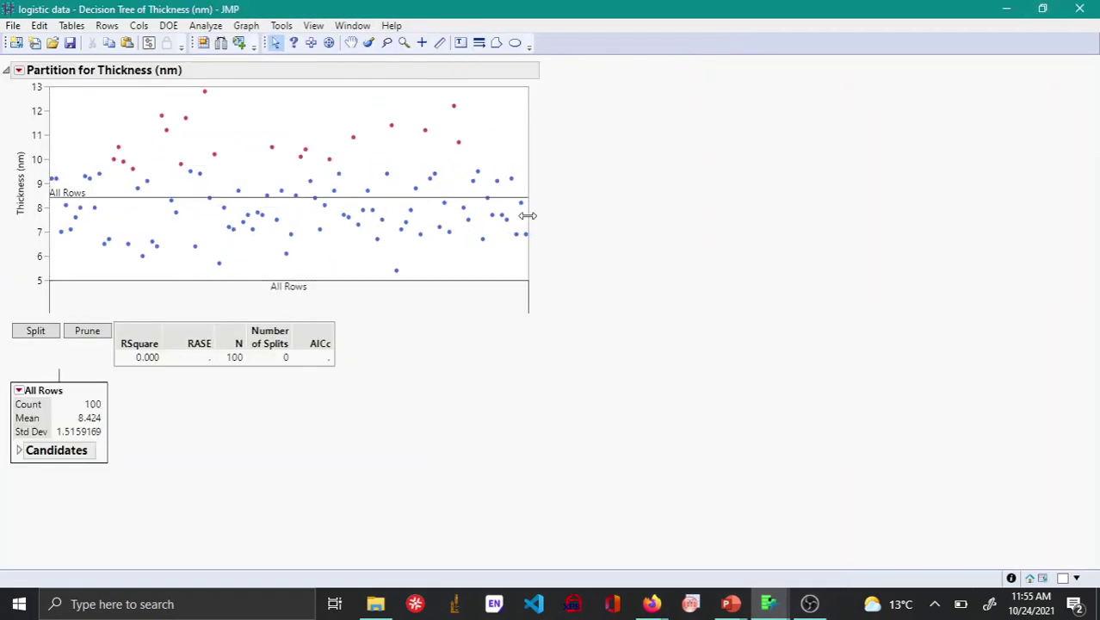
Try one split, prune it away, and list the root candidates led by React.2 at 5.157.
{"action": "left_click", "coordinate": [19, 451]}
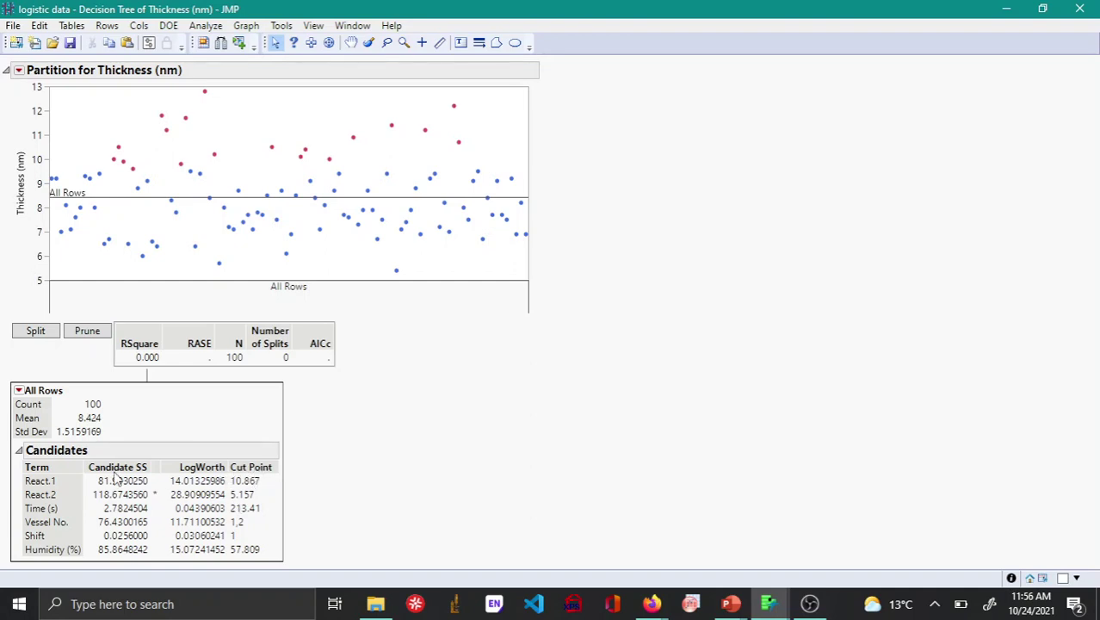
{"action": "left_click", "coordinate": [44, 334]}
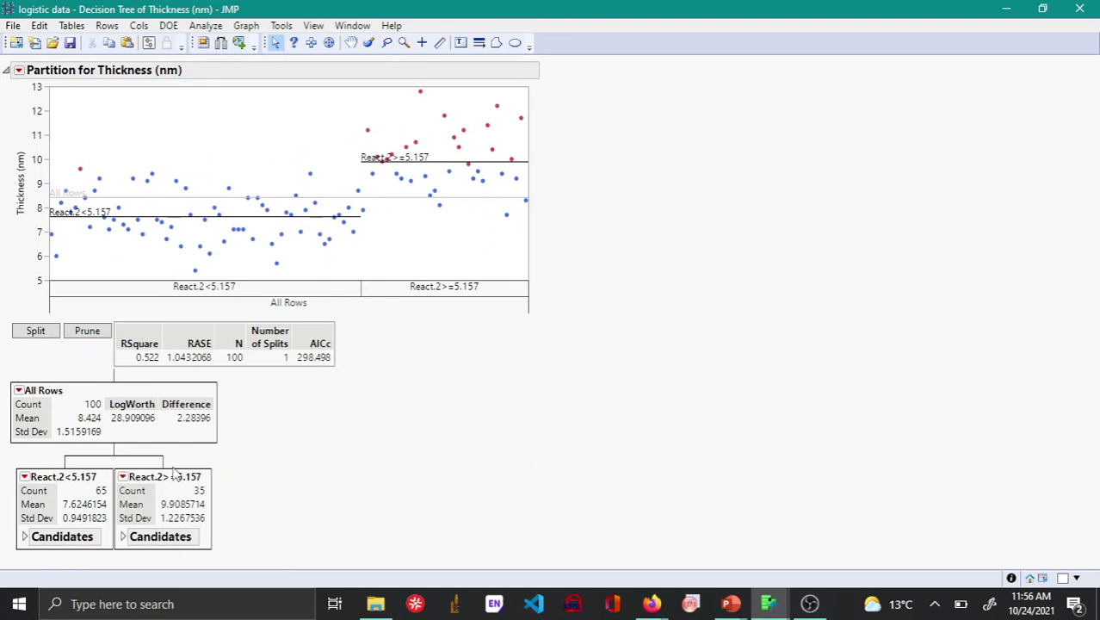
{"action": "left_click", "coordinate": [88, 333]}
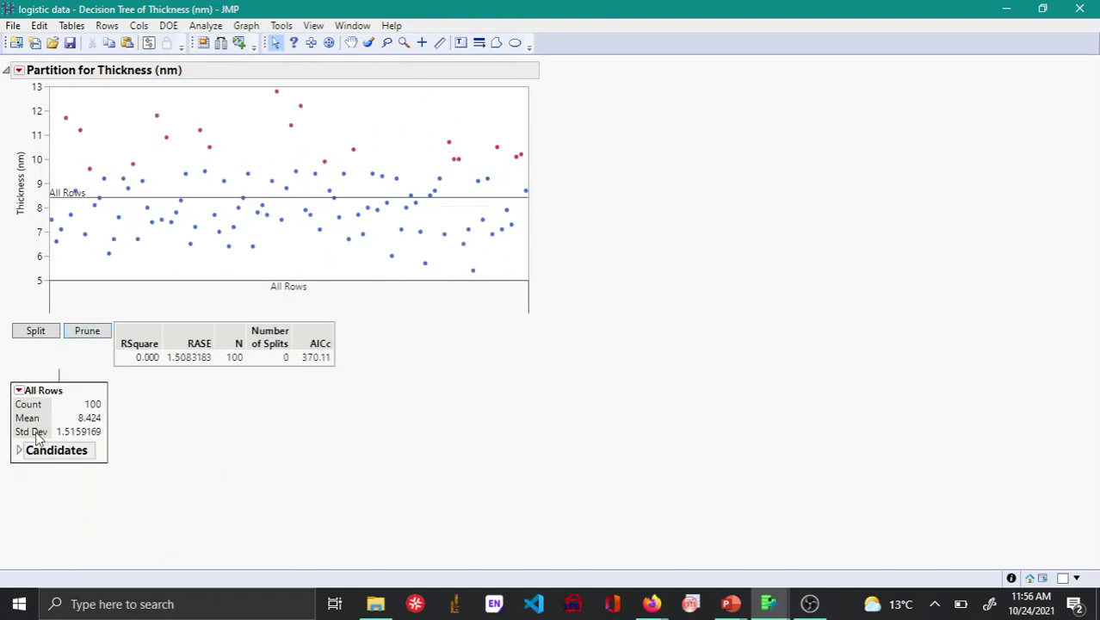
{"action": "left_click", "coordinate": [18, 451]}
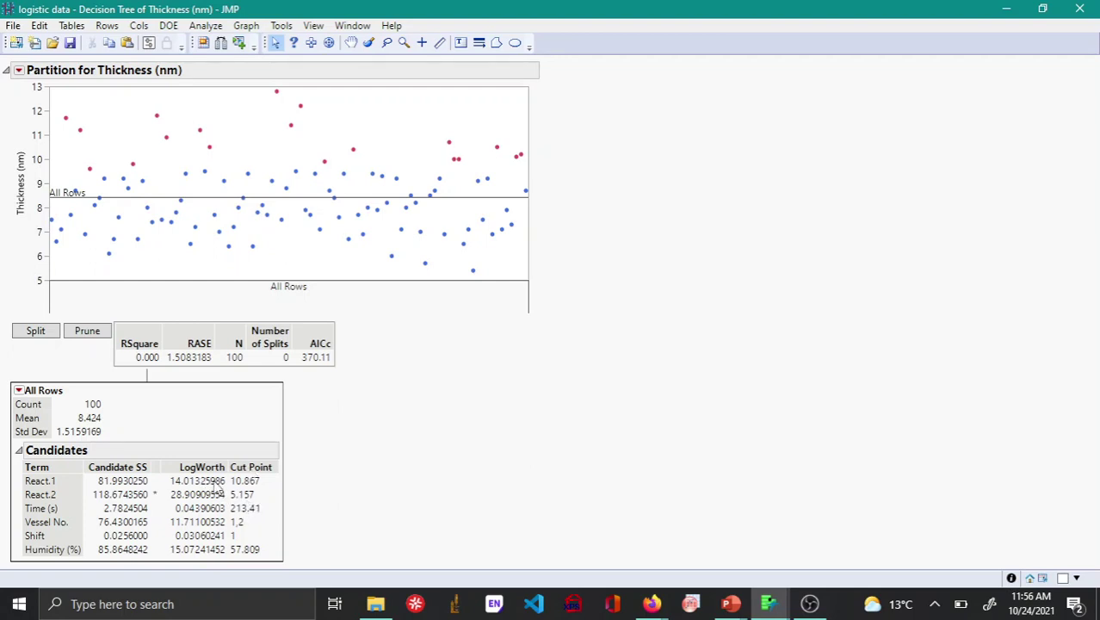
Split the tree on React.2 at 5.157 and show candidates for both child nodes.
{"action": "left_click", "coordinate": [39, 332]}
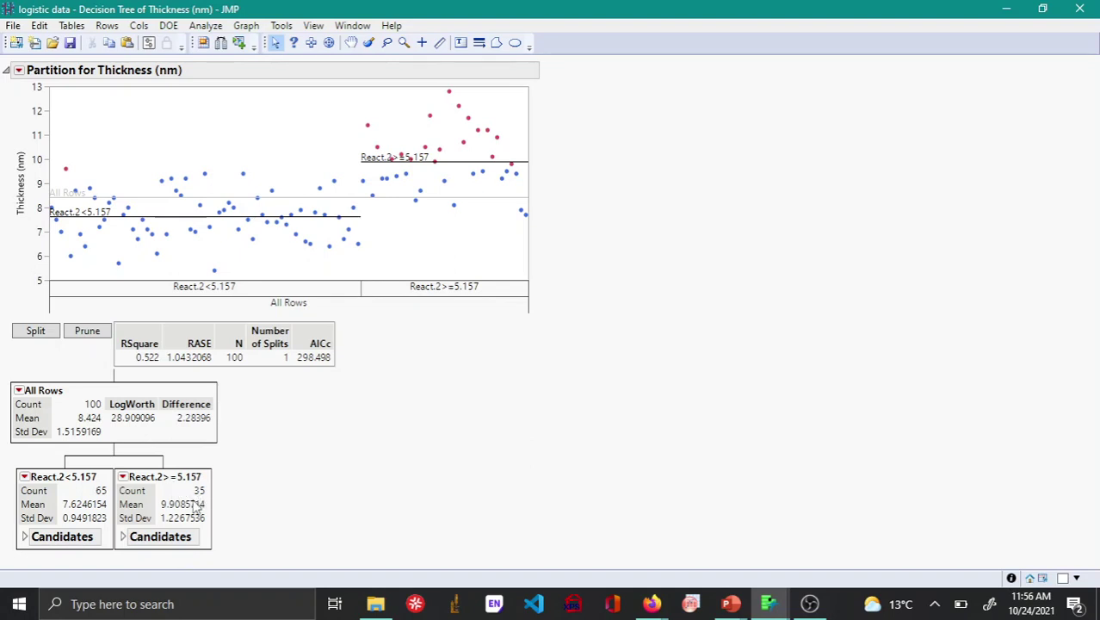
{"action": "left_click", "coordinate": [25, 536]}
{"action": "left_click", "coordinate": [297, 537]}
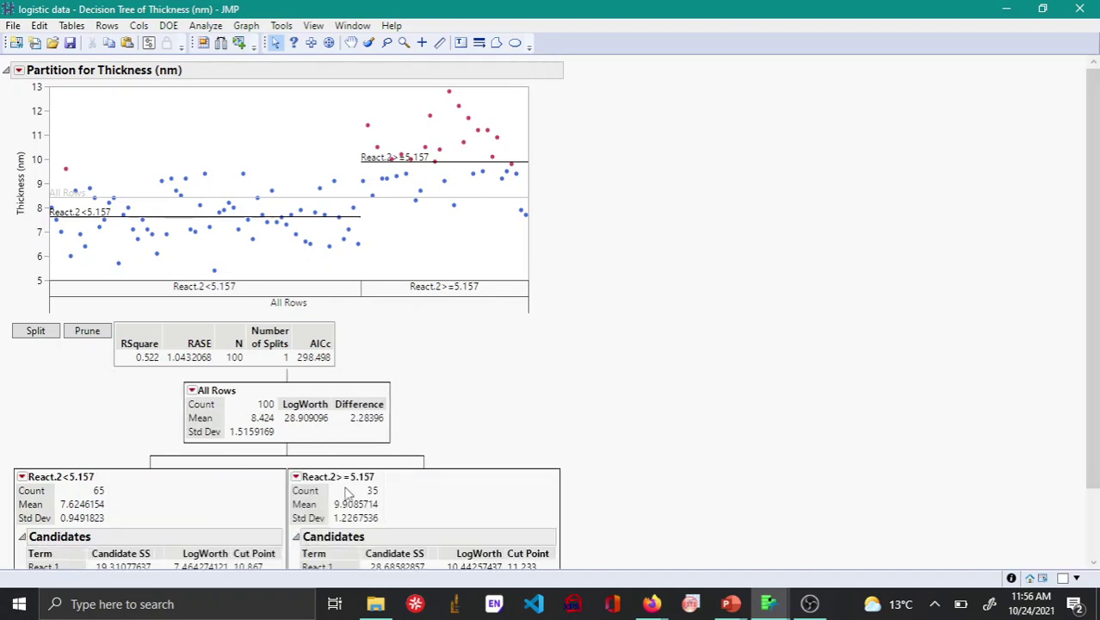
{"action": "scroll", "coordinate": [327, 516], "scroll_direction": "down", "scroll_amount": 2}
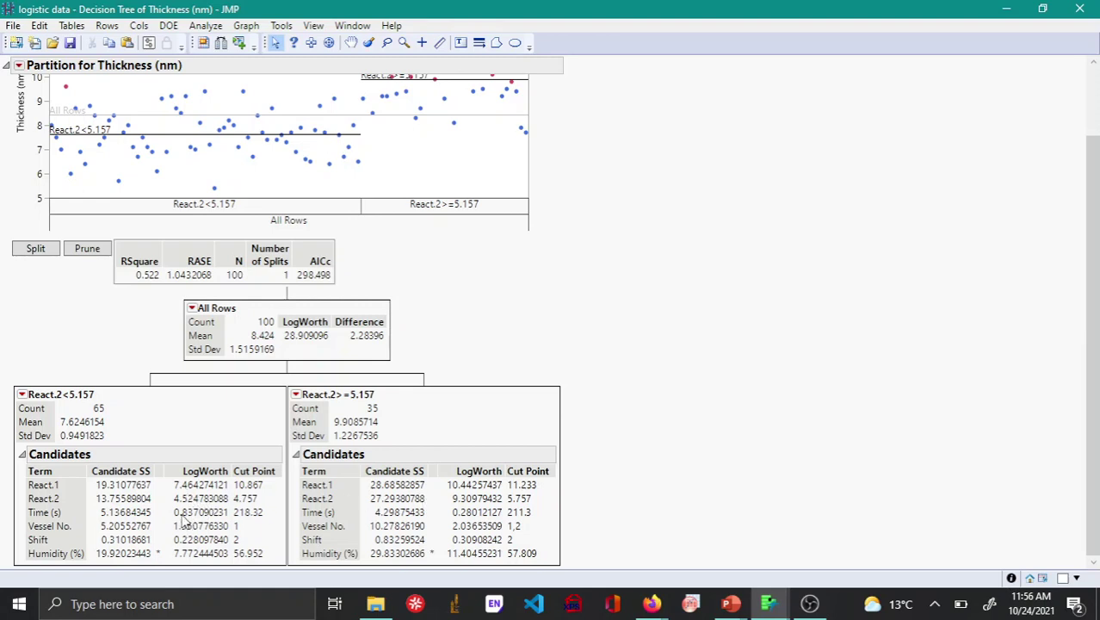
{"action": "mouse_move", "coordinate": [186, 499]}
Split each React.2 branch on Humidity (%), at 56.952 and 57.809, reaching RSquare 0.740.
{"action": "left_click", "coordinate": [35, 249]}
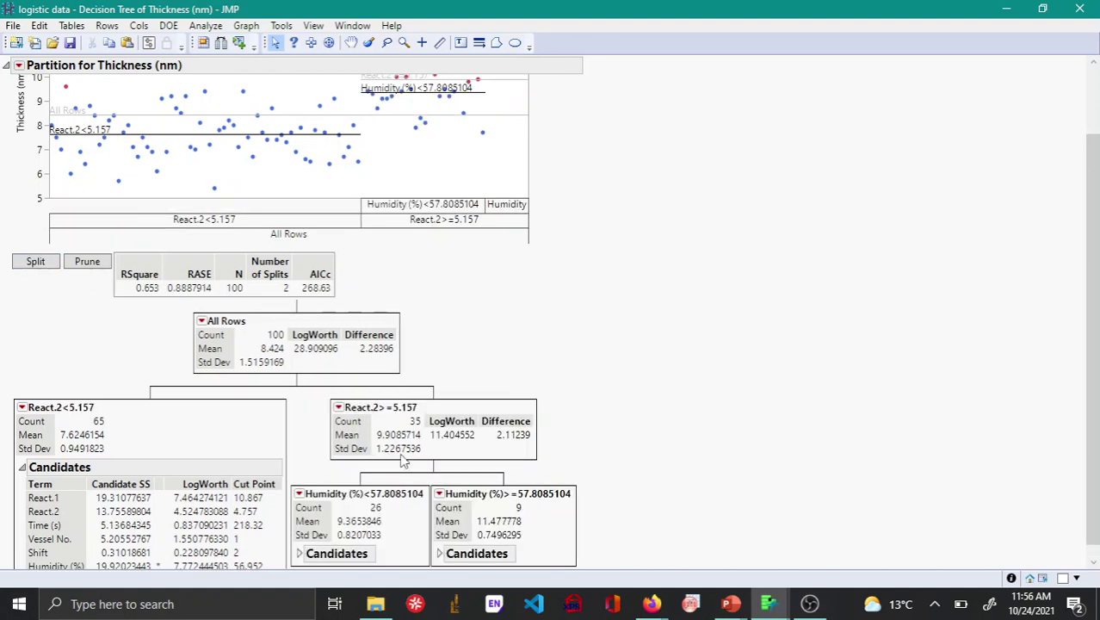
{"action": "scroll", "coordinate": [487, 526], "scroll_direction": "down", "scroll_amount": 1}
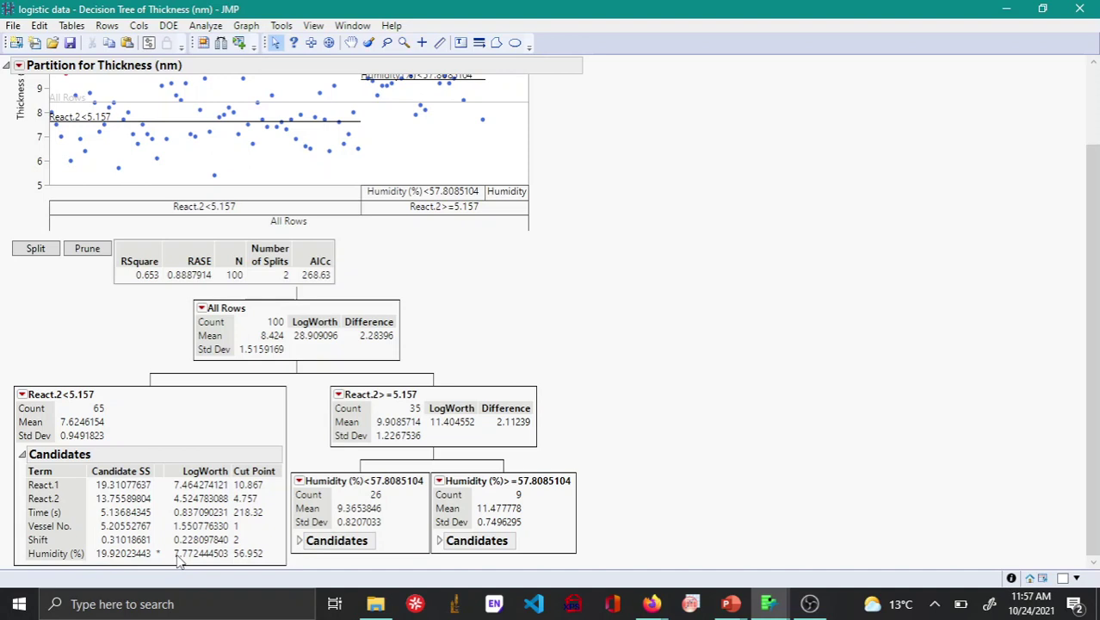
{"action": "left_click", "coordinate": [36, 251]}
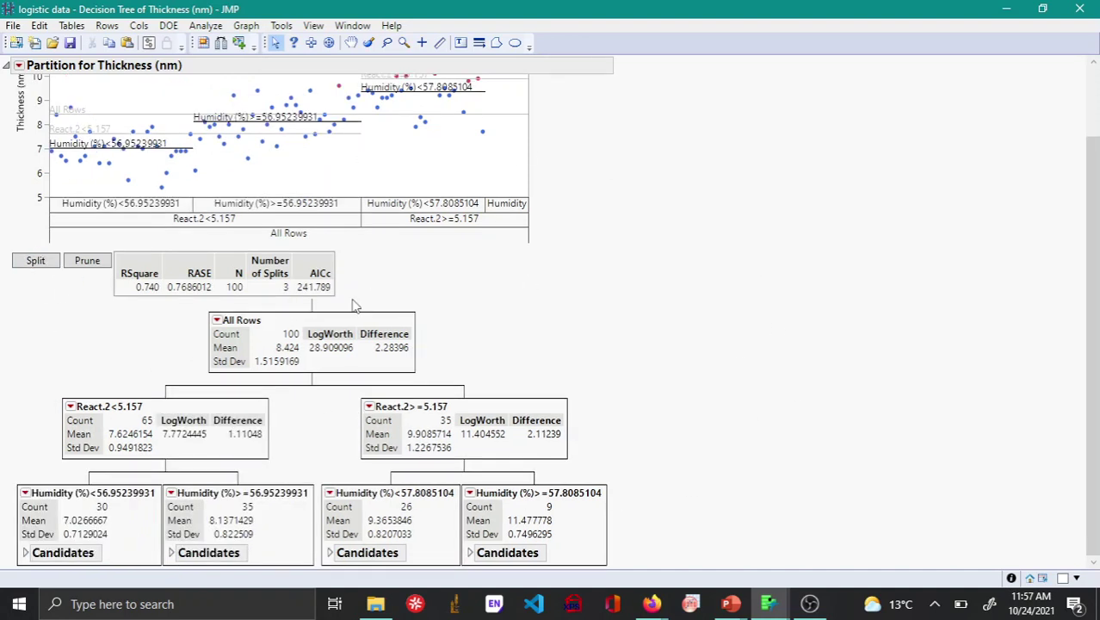
{"action": "scroll", "coordinate": [356, 307], "scroll_direction": "up", "scroll_amount": 2}
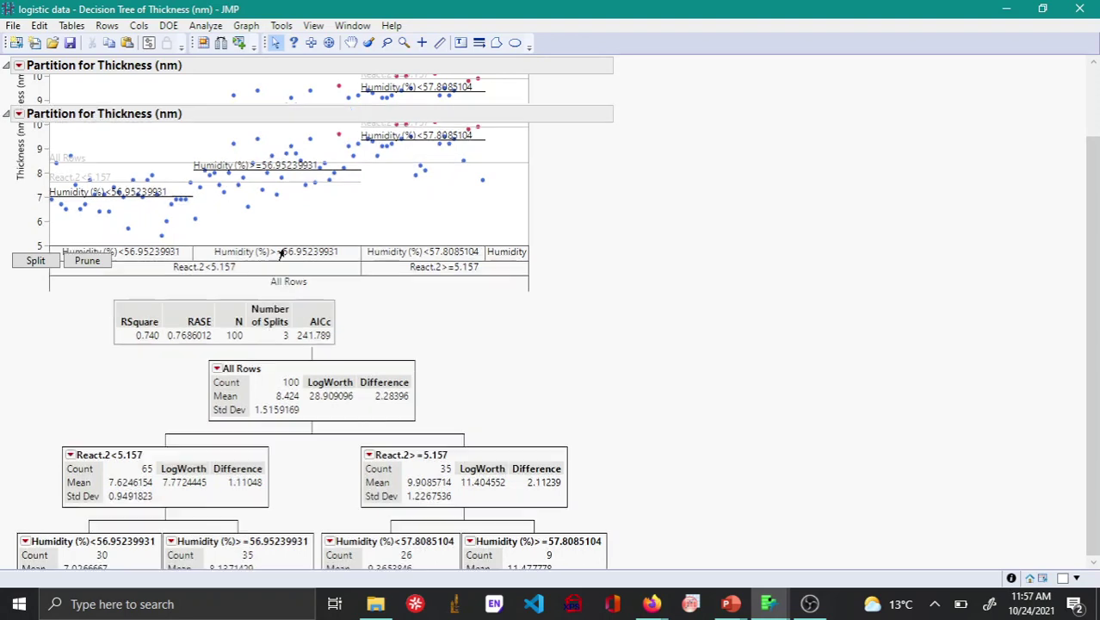
Prune all three splits so the tree returns to a single all-rows node.
{"action": "left_click", "coordinate": [18, 71]}
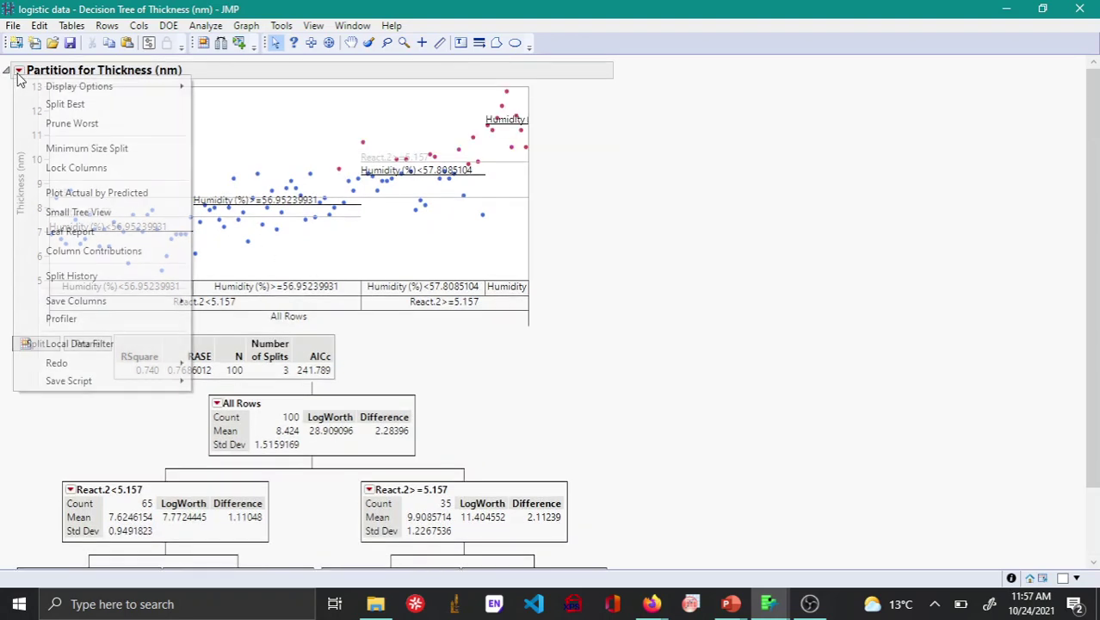
{"action": "left_click", "coordinate": [670, 220]}
{"action": "left_click", "coordinate": [78, 346]}
{"action": "left_click", "coordinate": [79, 345]}
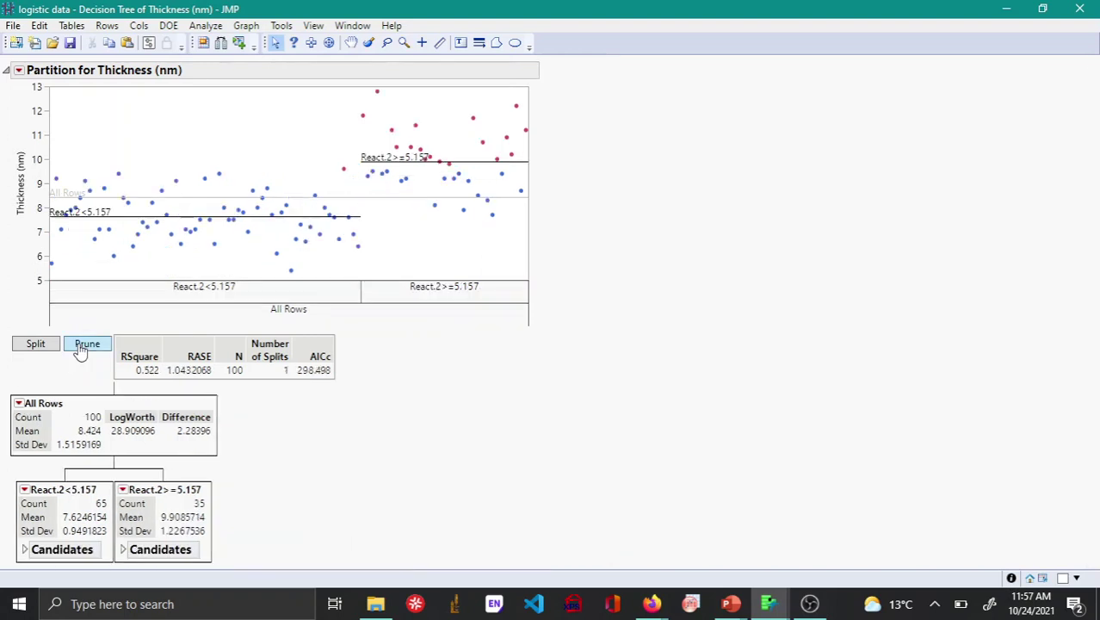
{"action": "left_click", "coordinate": [78, 346]}
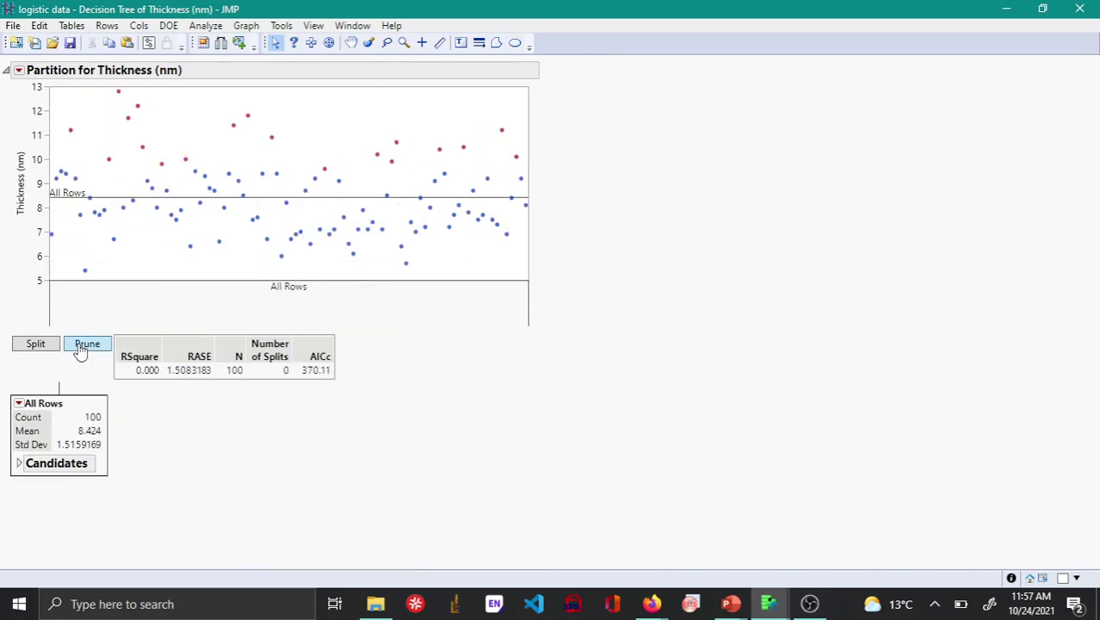
Set the minimum split size to 10 and split once on React.2 at 5.157.
{"action": "left_click", "coordinate": [18, 71]}
{"action": "left_click", "coordinate": [74, 147]}
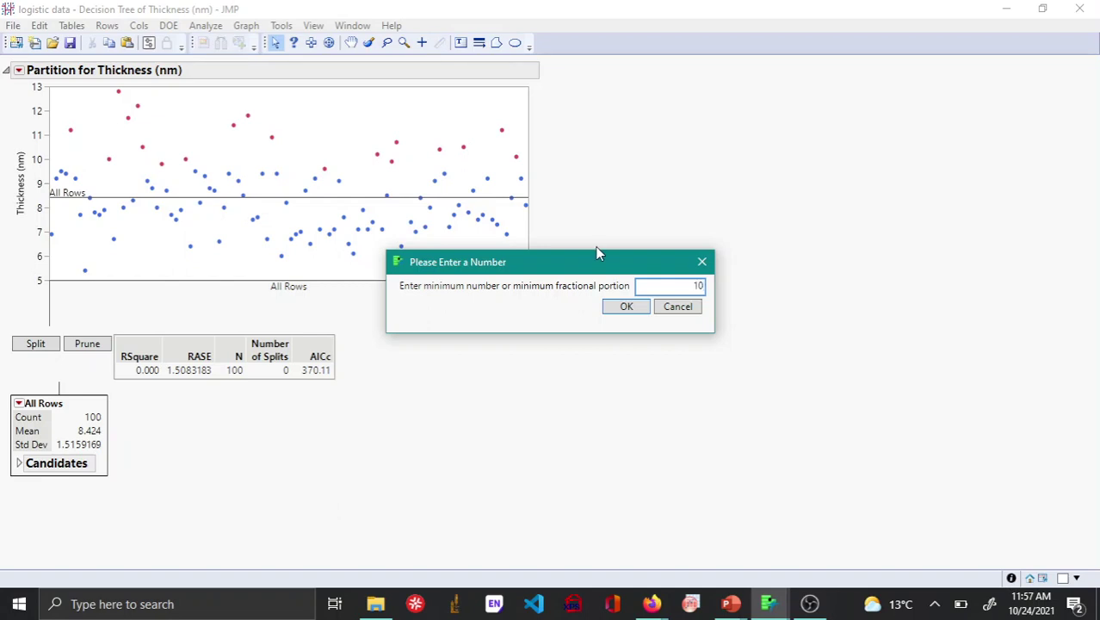
{"action": "left_click", "coordinate": [641, 307]}
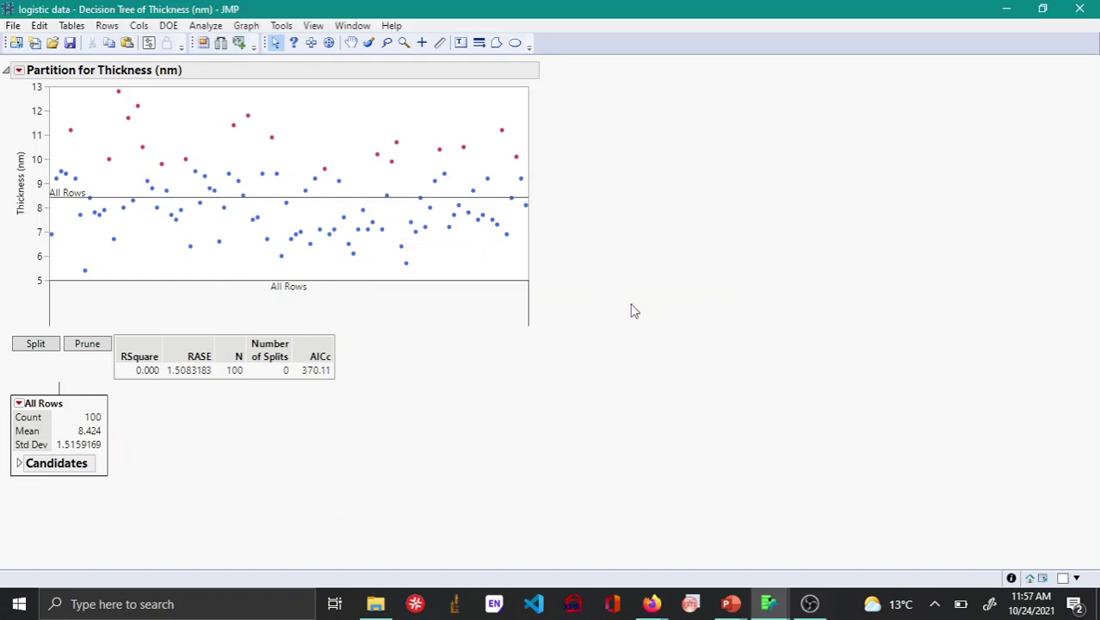
{"action": "left_click", "coordinate": [50, 351]}
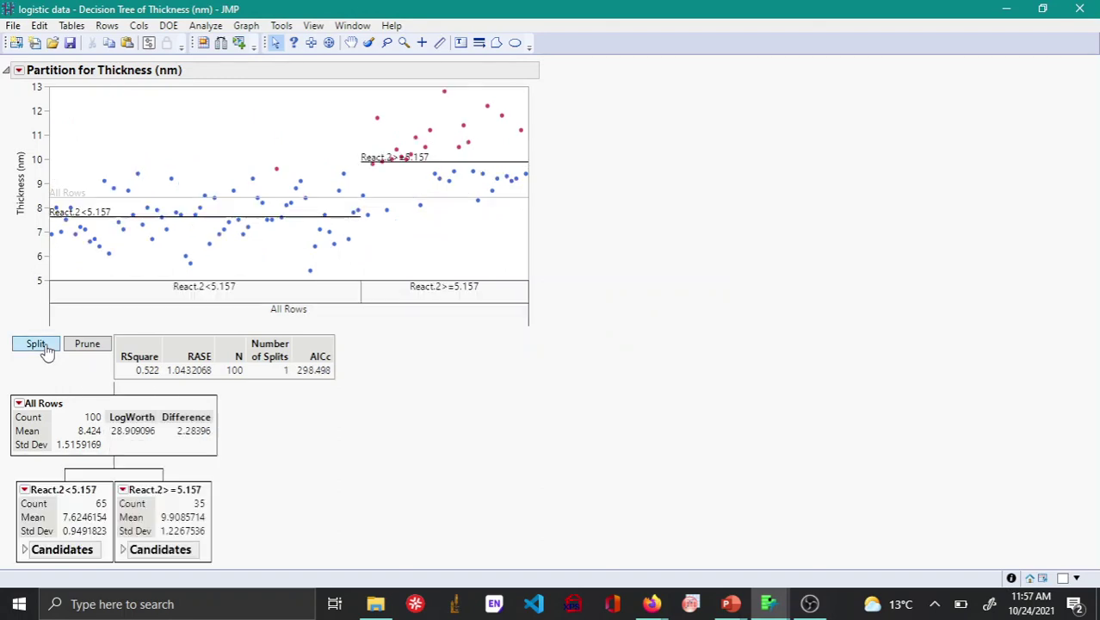
Grow seven splits on React.1, Humidity, React.2 and Vessel No., then prune back to six.
{"action": "left_click", "coordinate": [35, 344]}
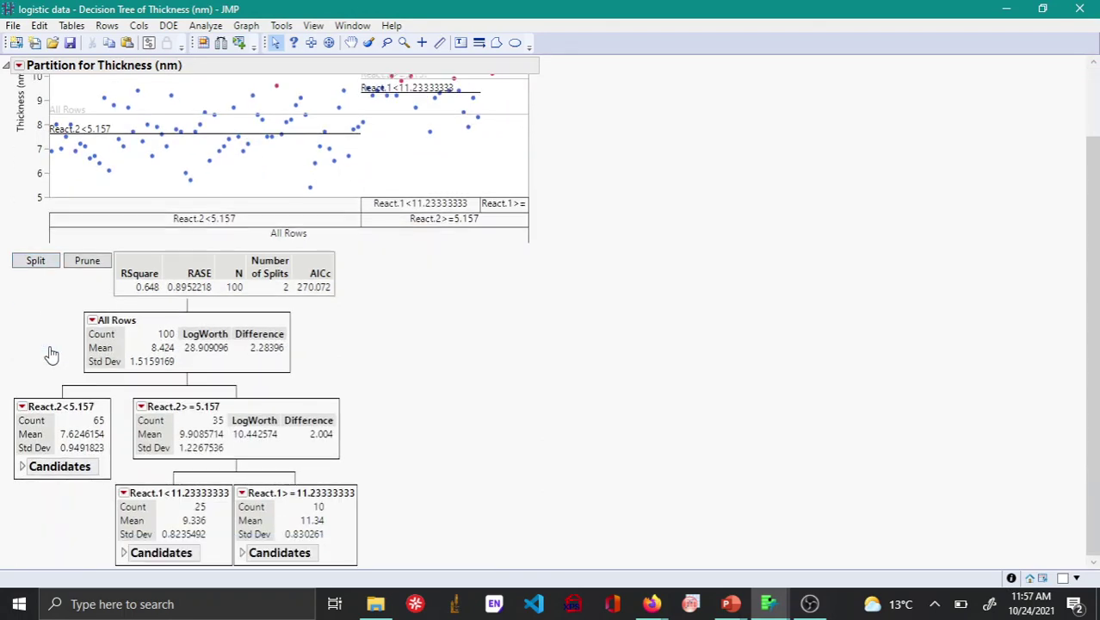
{"action": "left_click", "coordinate": [36, 260]}
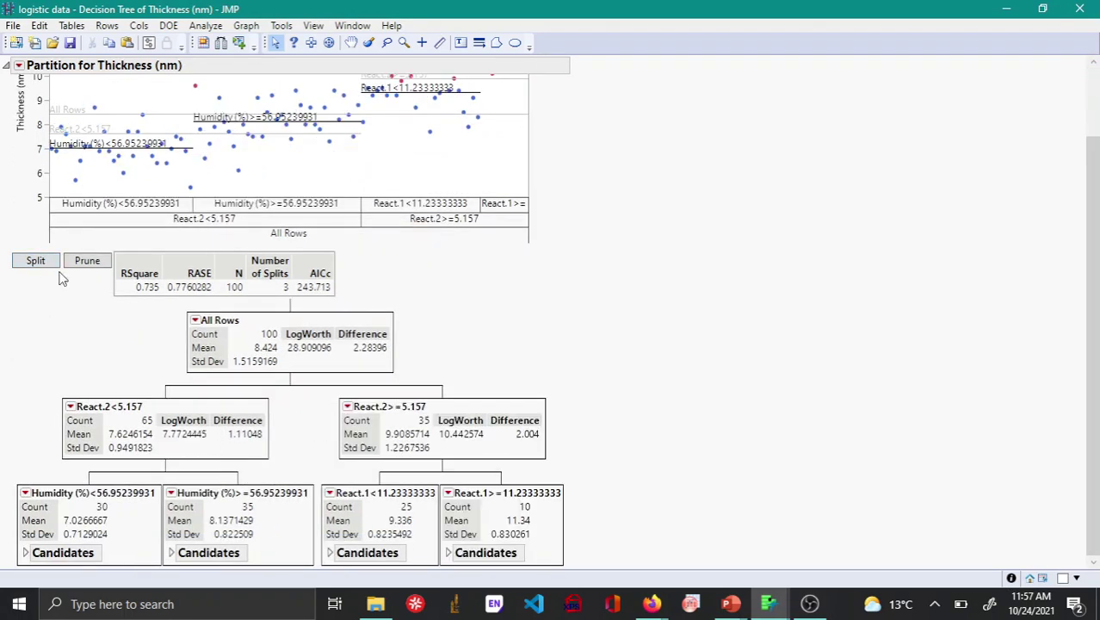
{"action": "left_click", "coordinate": [36, 261]}
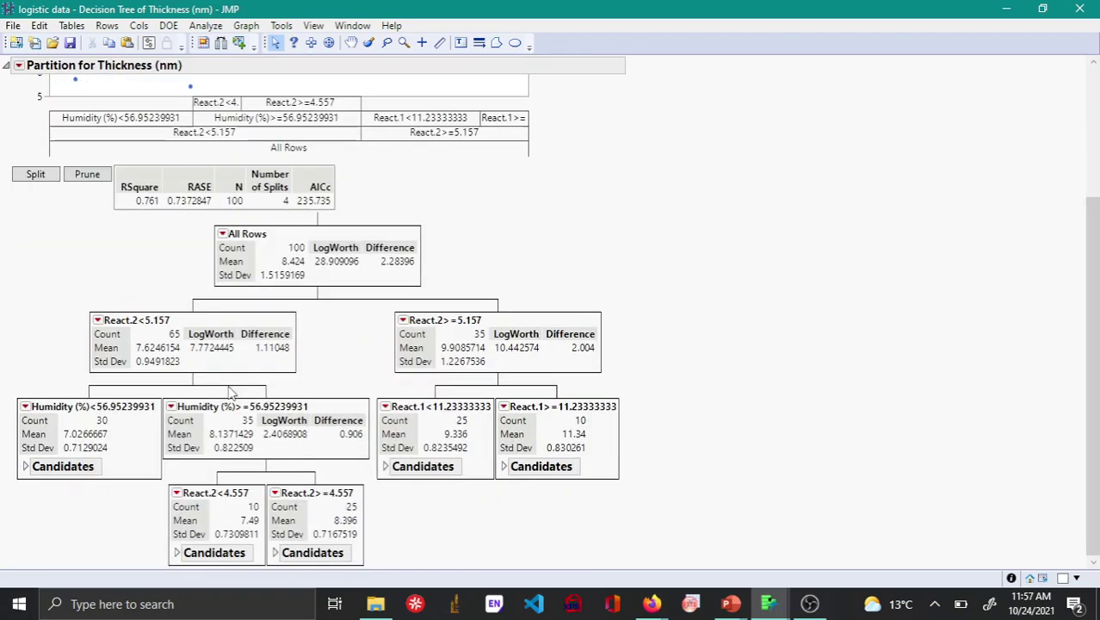
{"action": "left_click", "coordinate": [36, 177]}
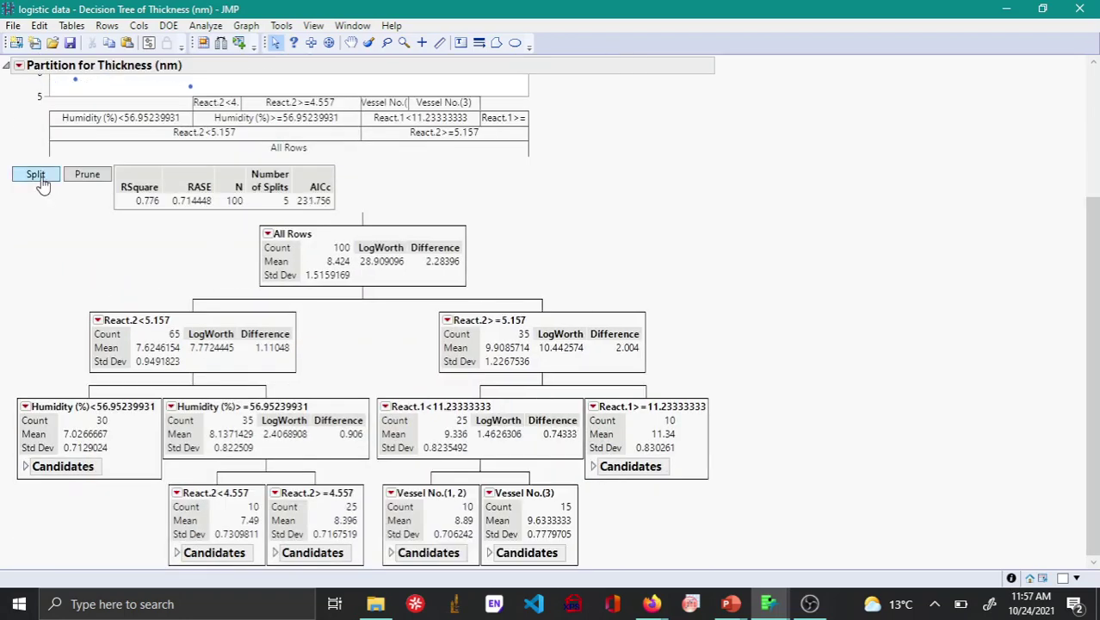
{"action": "left_click", "coordinate": [38, 176]}
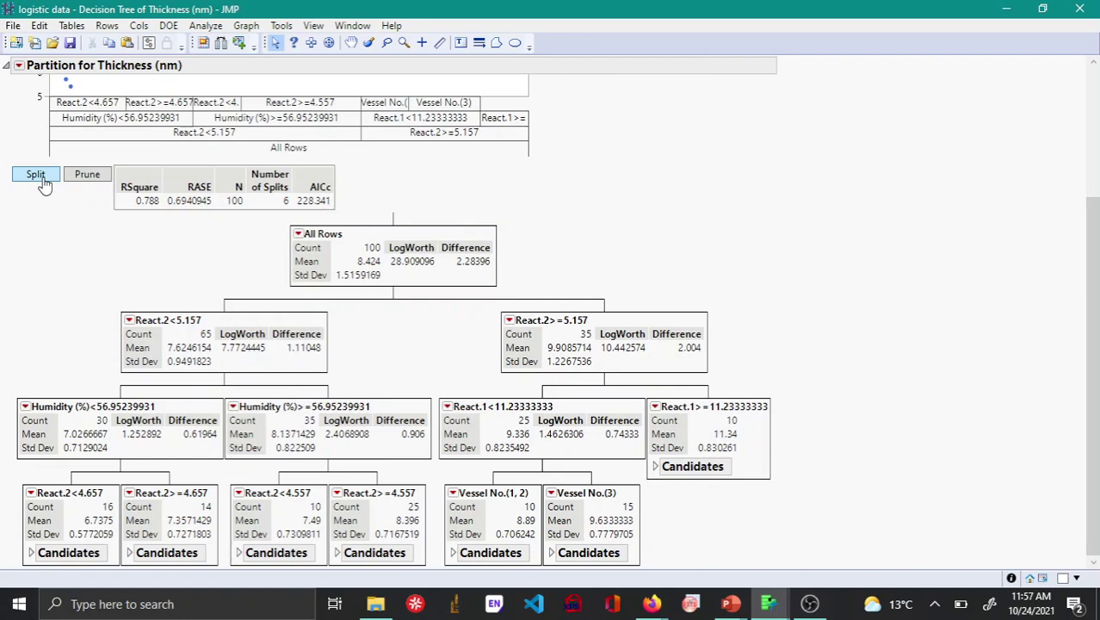
{"action": "left_click", "coordinate": [36, 174]}
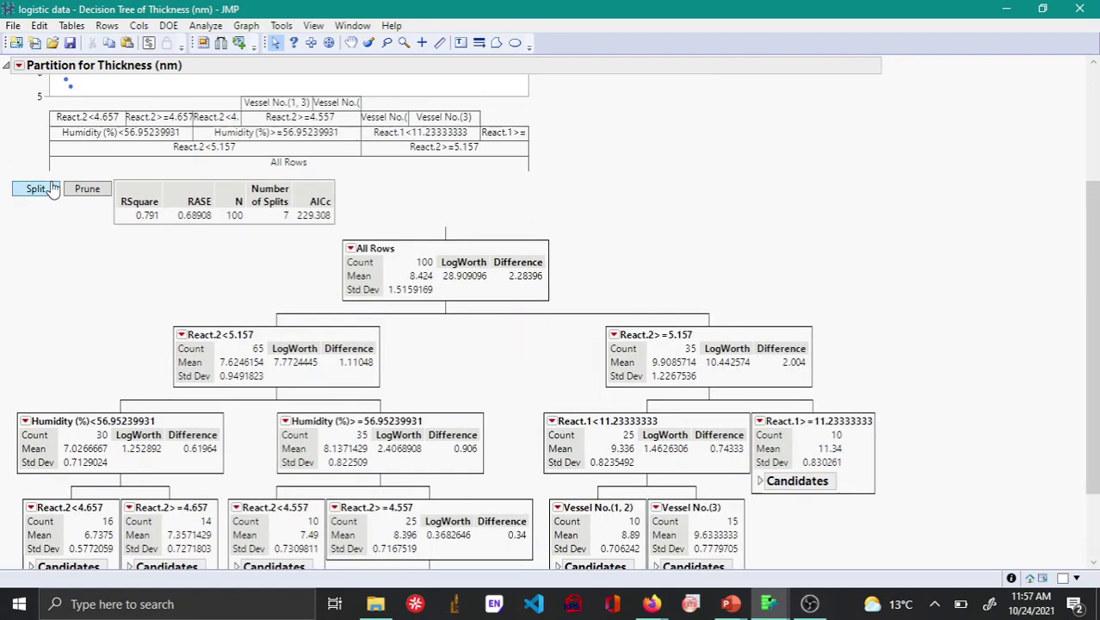
{"action": "scroll", "coordinate": [278, 275], "scroll_direction": "down", "scroll_amount": 2}
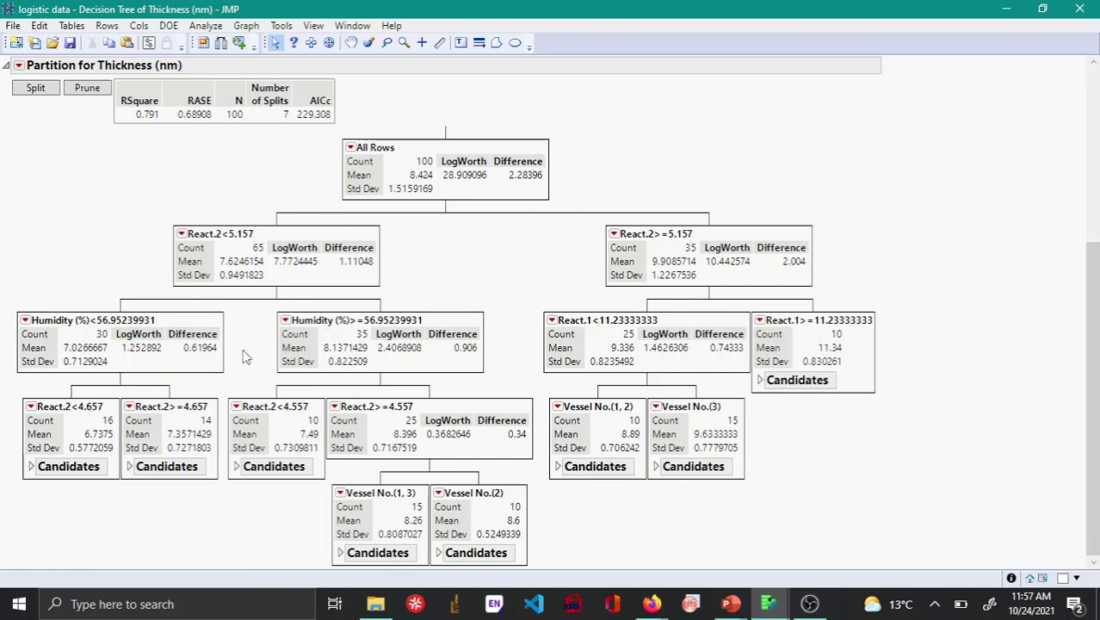
{"action": "left_click", "coordinate": [87, 88]}
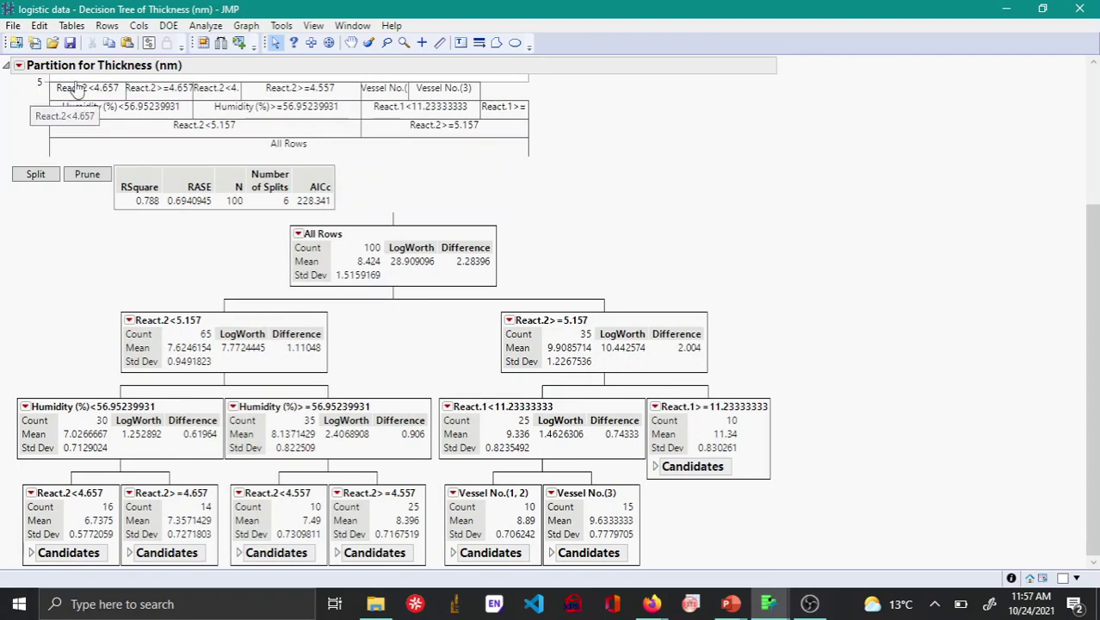
{"action": "left_click", "coordinate": [18, 66]}
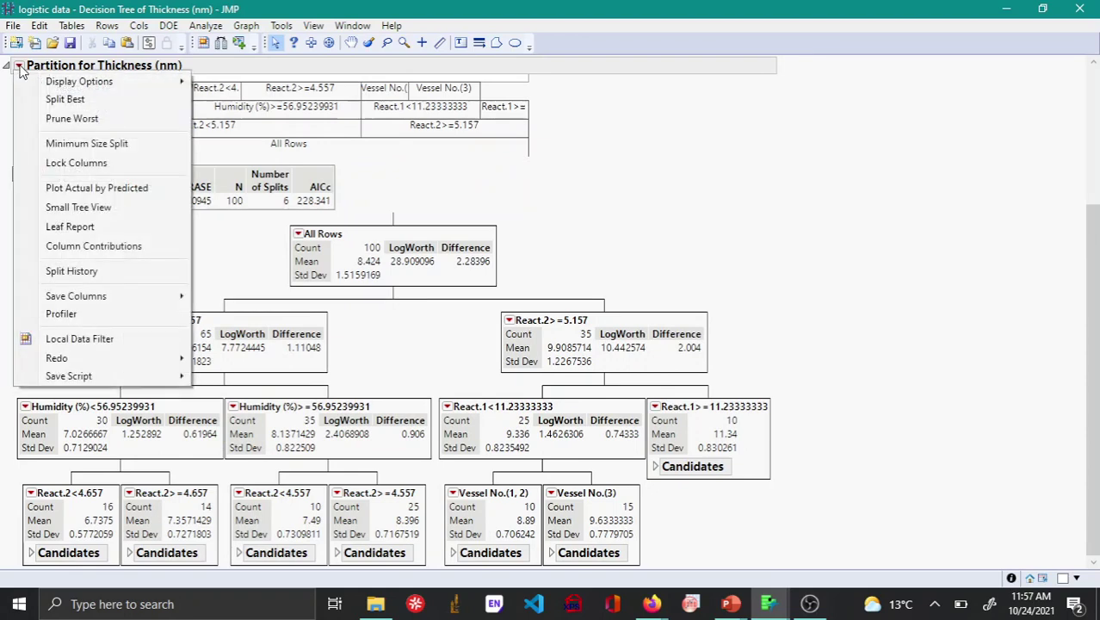
Add a Leaf Report listing the seven leaves' rules, means and row counts.
{"action": "left_click", "coordinate": [89, 228]}
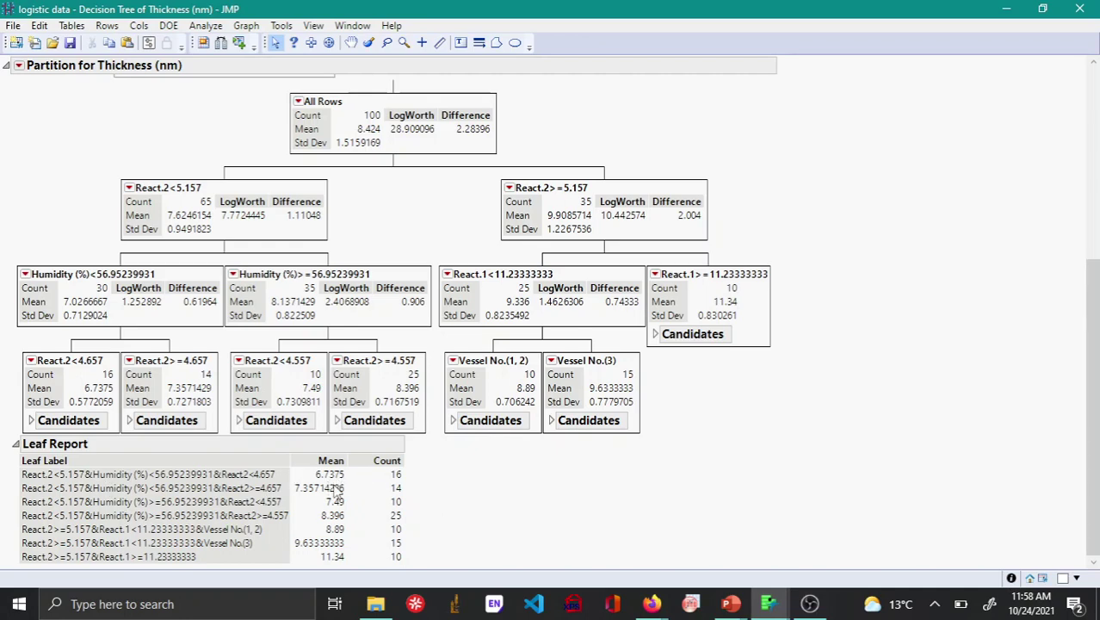
{"action": "scroll", "coordinate": [47, 198], "scroll_direction": "up", "scroll_amount": 5}
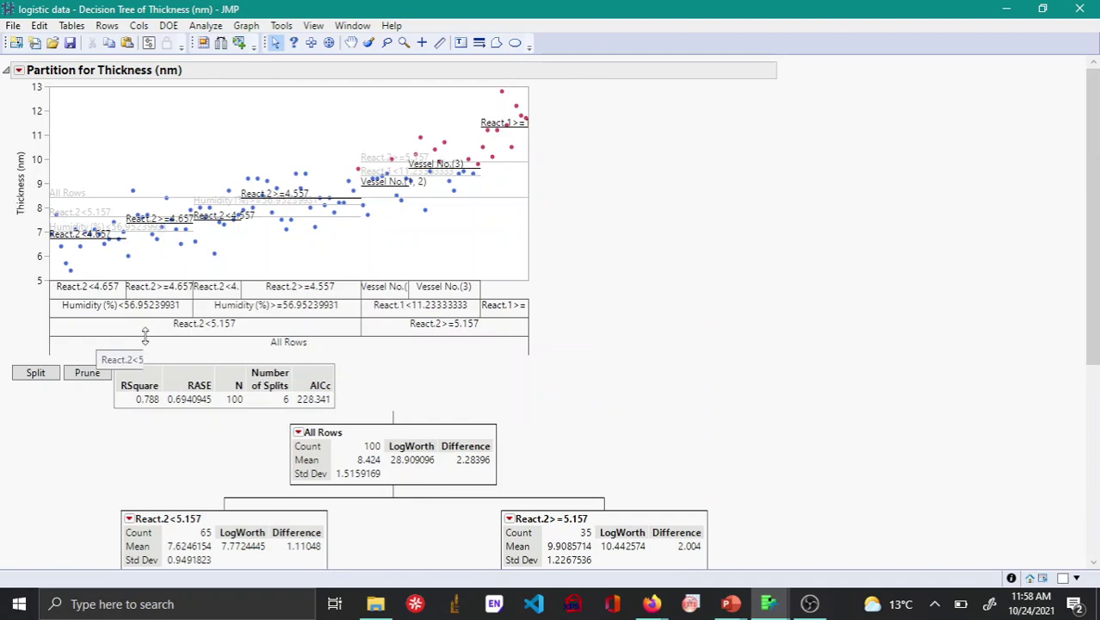
{"action": "scroll", "coordinate": [146, 345], "scroll_direction": "down", "scroll_amount": 4}
{"action": "scroll", "coordinate": [102, 284], "scroll_direction": "up", "scroll_amount": 3}
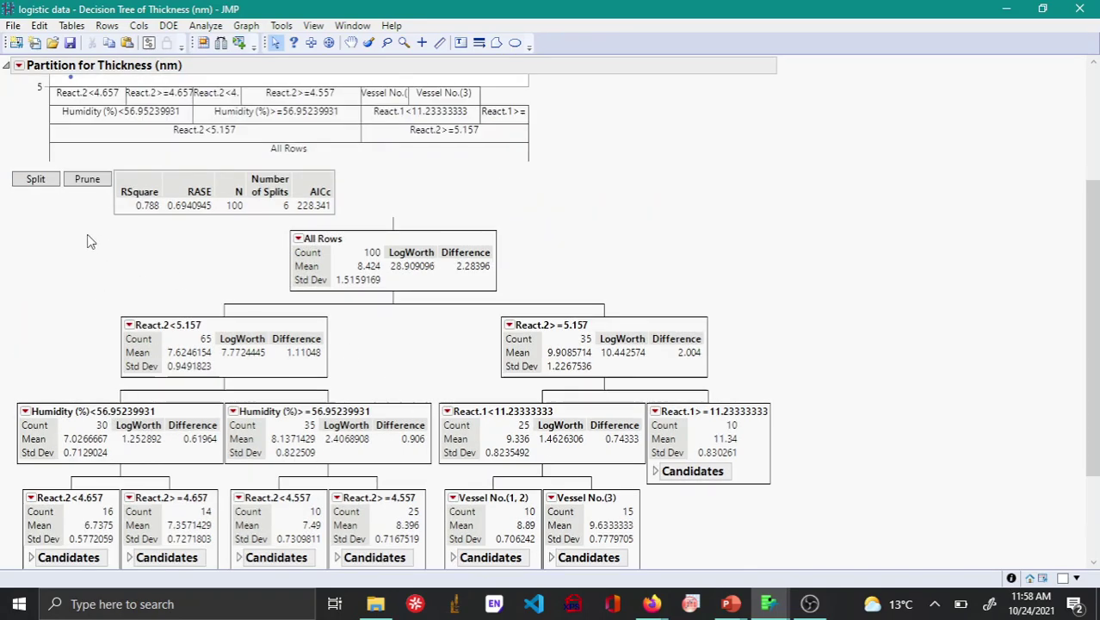
Prune the React.2 split under the left Humidity node, leaving five splits and six leaves.
{"action": "left_click", "coordinate": [102, 183]}
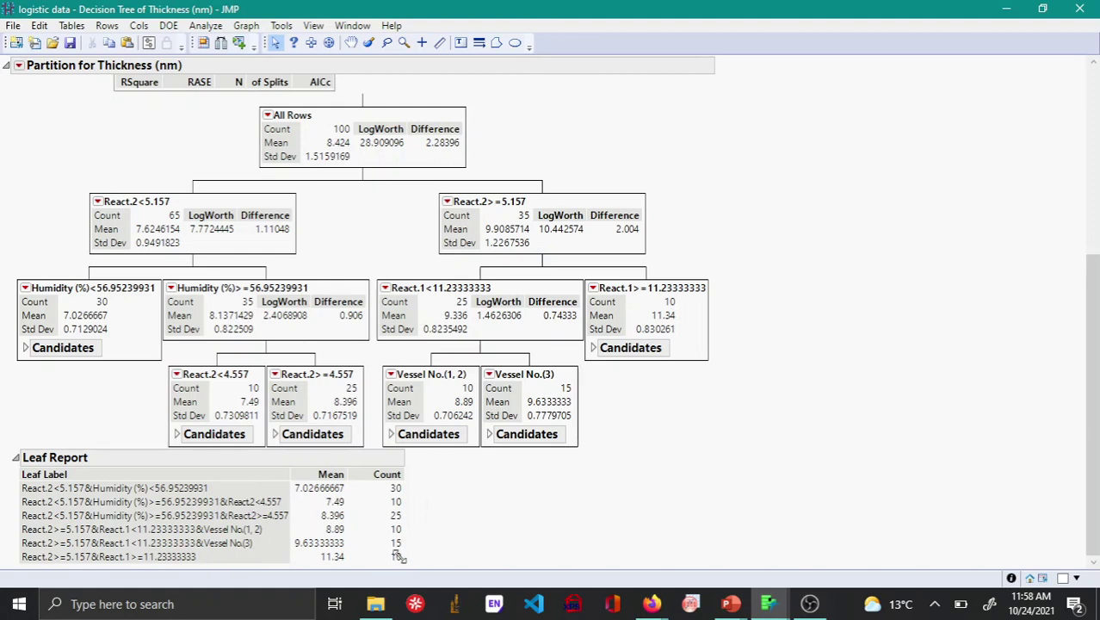
{"action": "scroll", "coordinate": [400, 557], "scroll_direction": "up", "scroll_amount": 5}
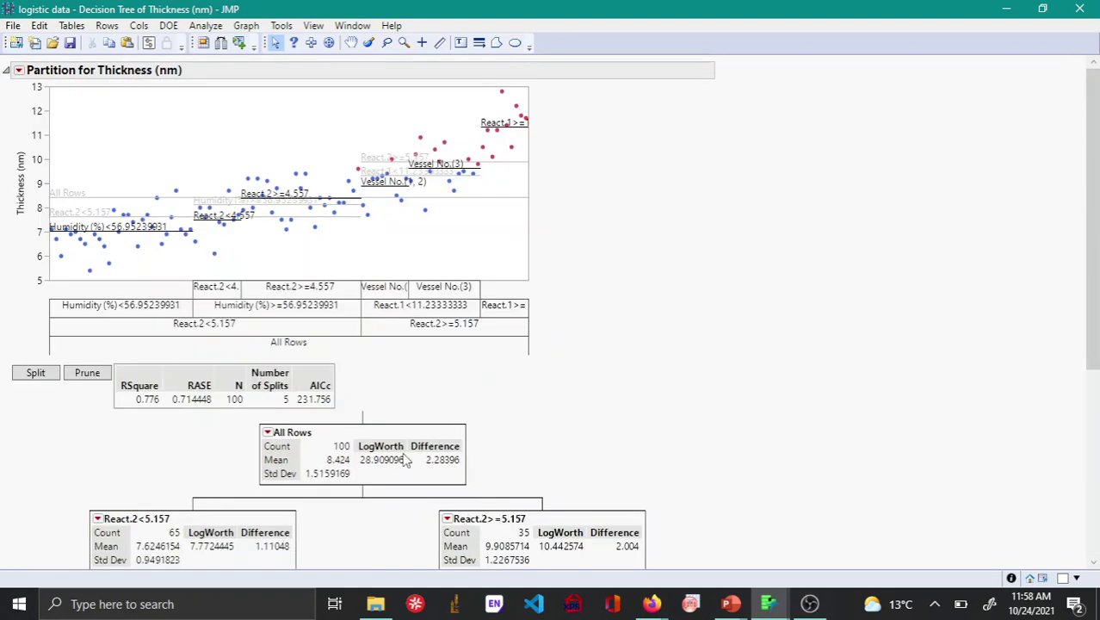
Save the prediction formula via Save Columns, creating a Thickness (nm) Predictor column.
{"action": "left_click", "coordinate": [18, 71]}
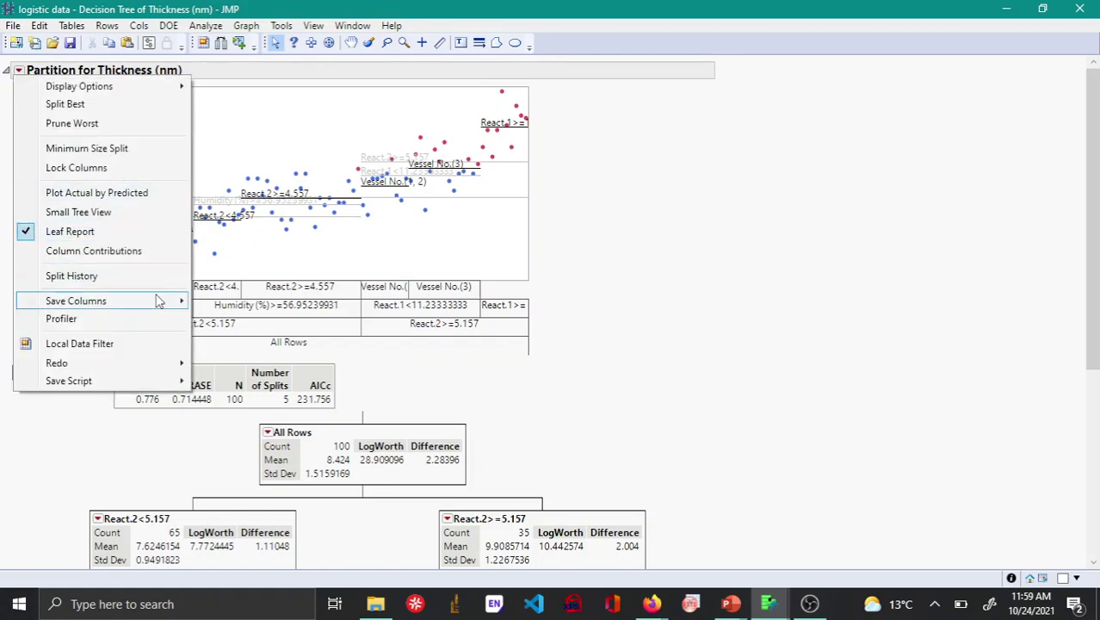
{"action": "mouse_move", "coordinate": [160, 300]}
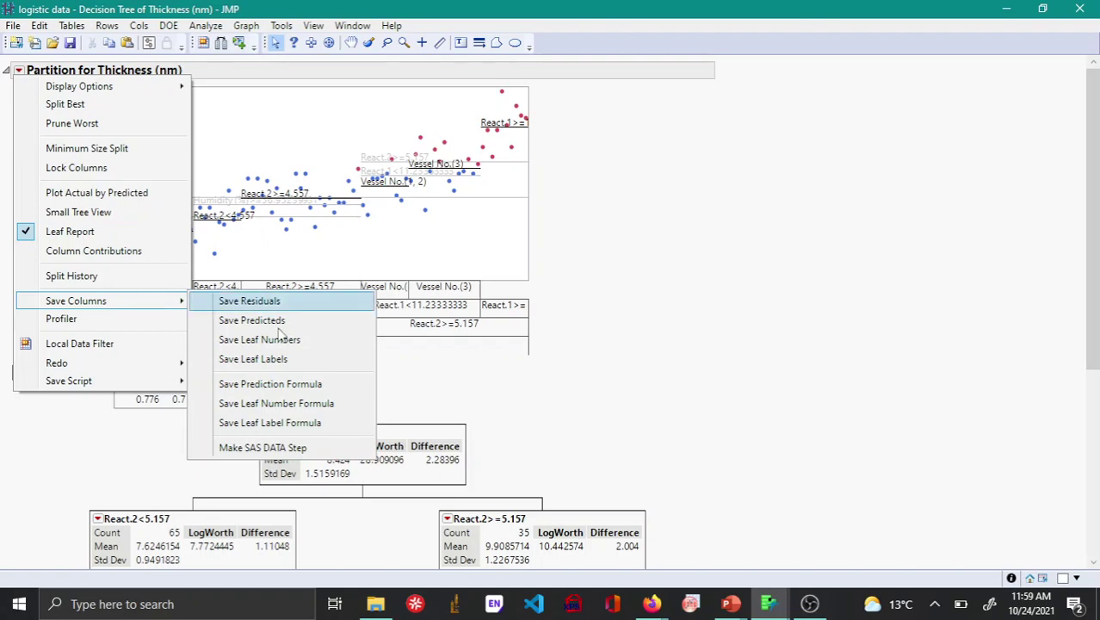
{"action": "left_click", "coordinate": [253, 359]}
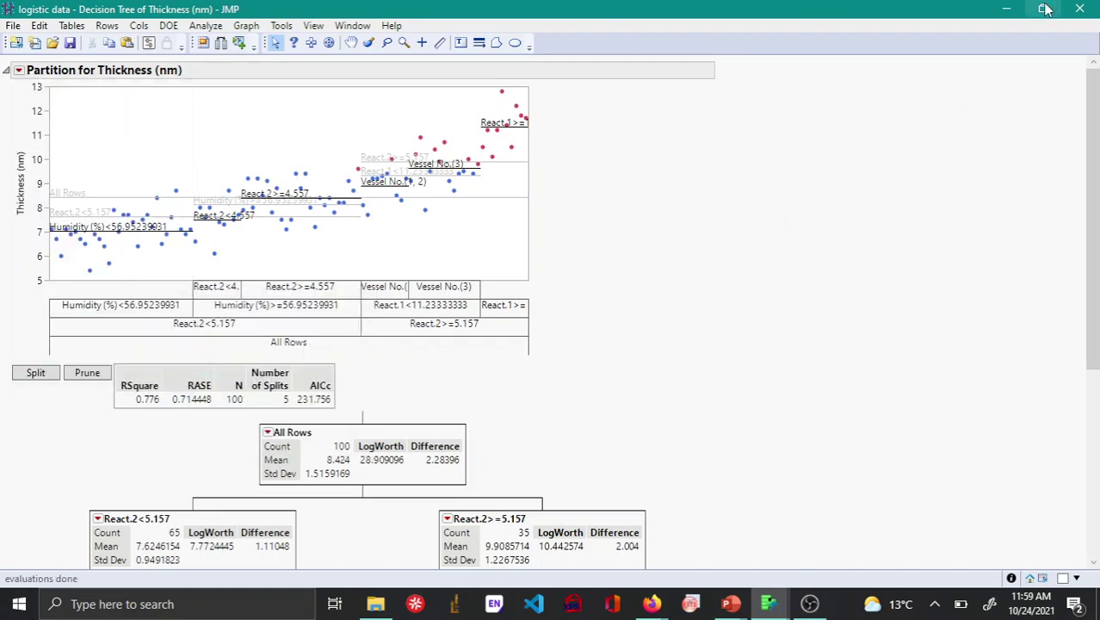
{"action": "left_click", "coordinate": [1044, 9]}
Reveal the logistic data table and select the Thickness (nm) Predictor column, opening its context menu.
{"action": "left_click", "coordinate": [661, 38]}
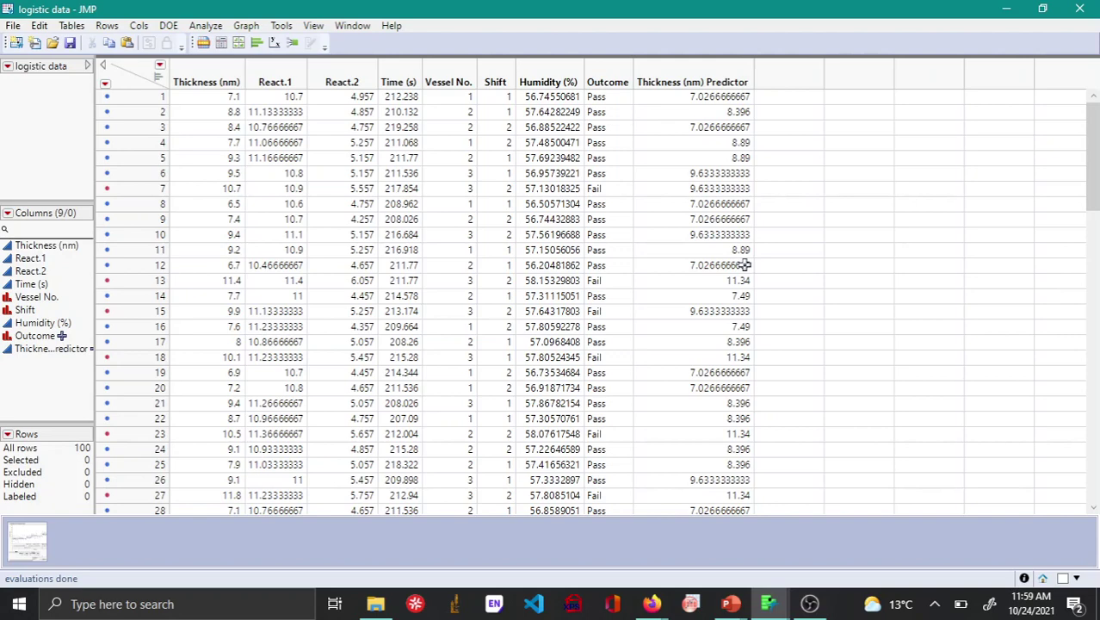
{"action": "left_click", "coordinate": [678, 74]}
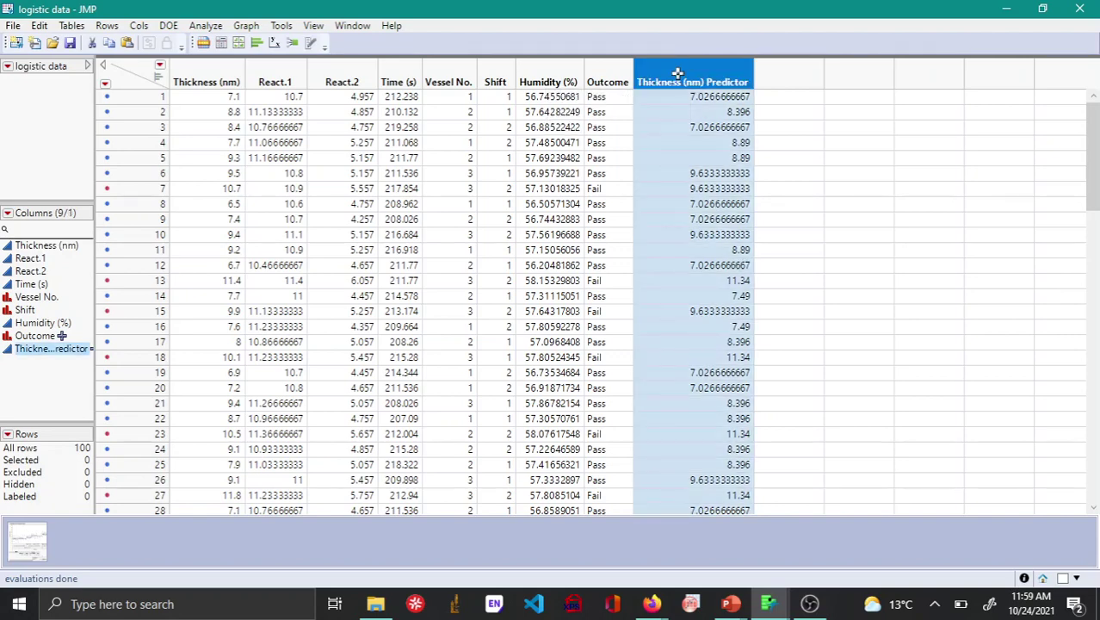
{"action": "right_click", "coordinate": [681, 81]}
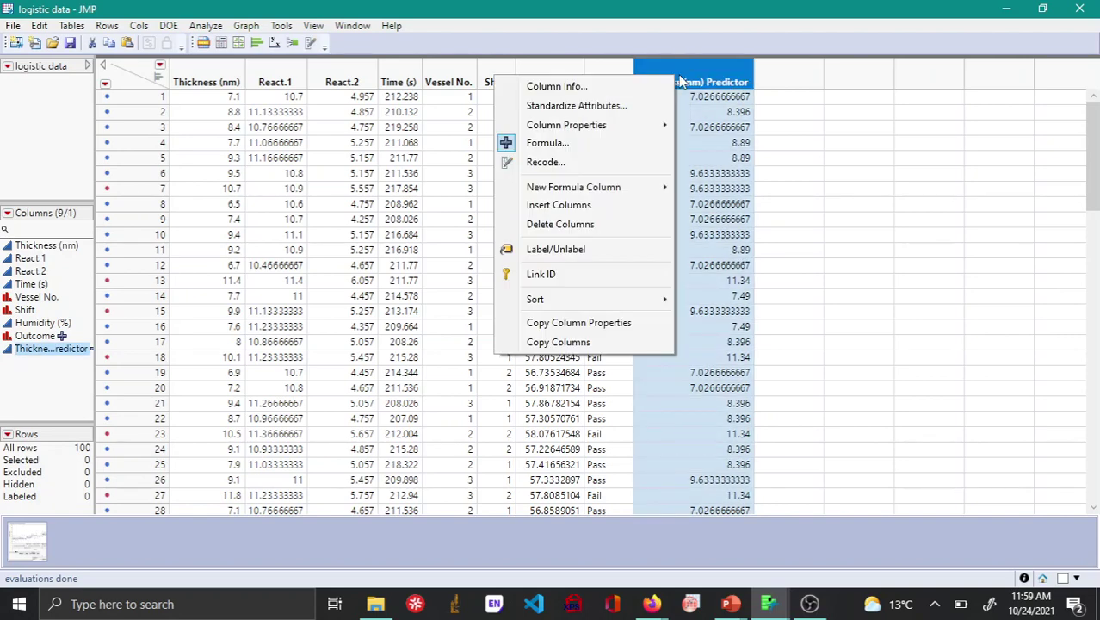
{"action": "left_click", "coordinate": [551, 143]}
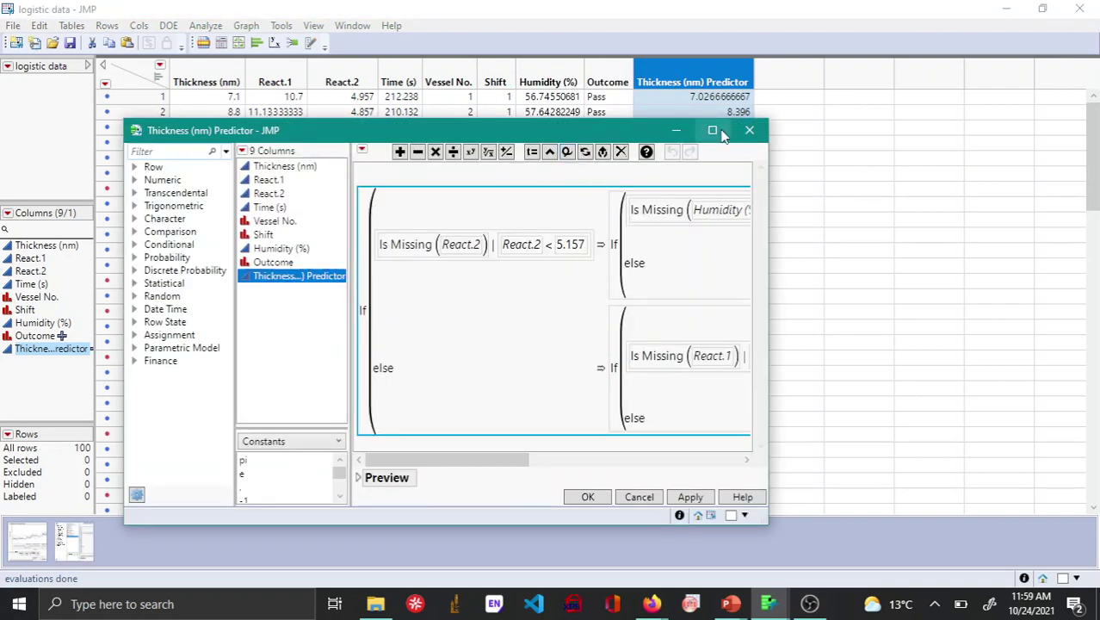
{"action": "left_click", "coordinate": [712, 130]}
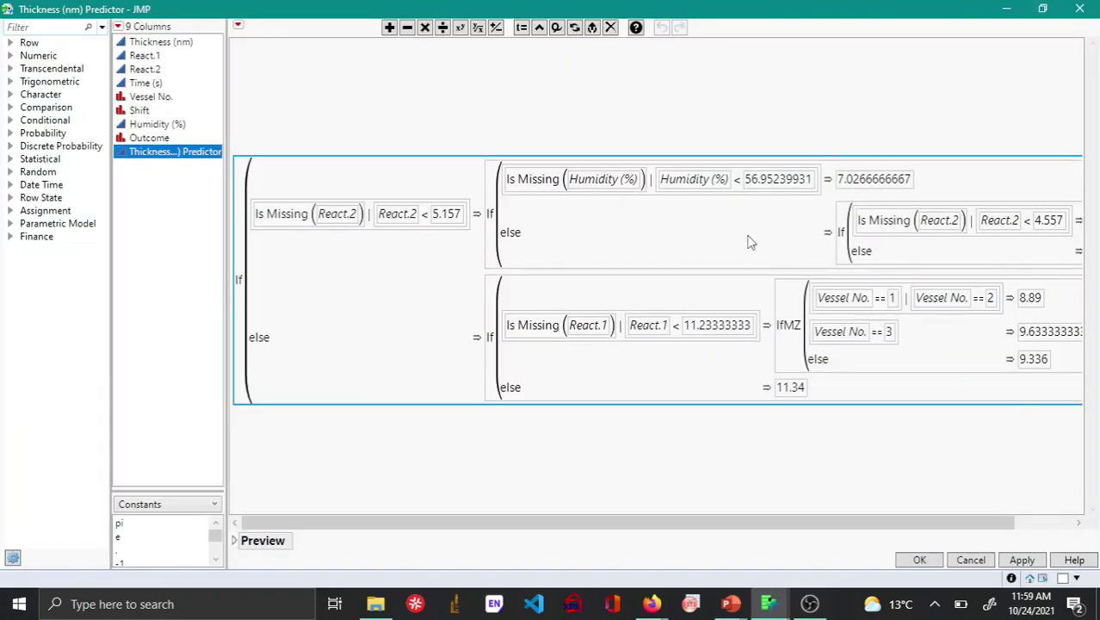
{"action": "left_click_drag", "start_coordinate": [677, 523], "coordinate": [623, 531]}
{"action": "left_click", "coordinate": [1080, 11]}
Scroll the data table to row 100, then restore the minimized Decision Tree of Thickness report.
{"action": "scroll", "coordinate": [655, 276], "scroll_direction": "down", "scroll_amount": 15}
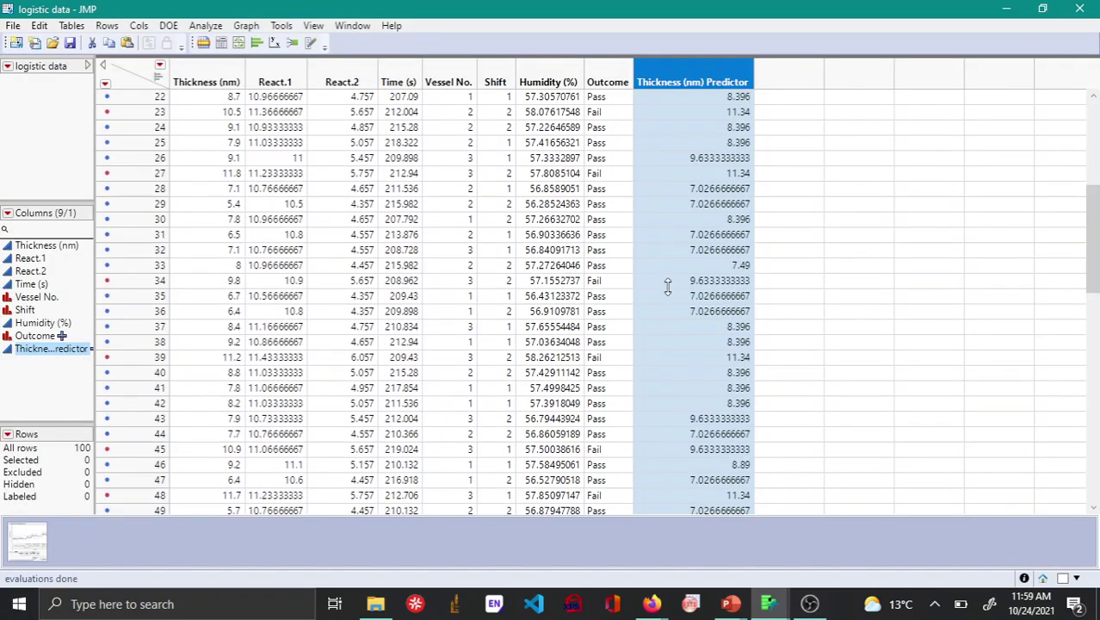
{"action": "scroll", "coordinate": [646, 358], "scroll_direction": "down", "scroll_amount": 10}
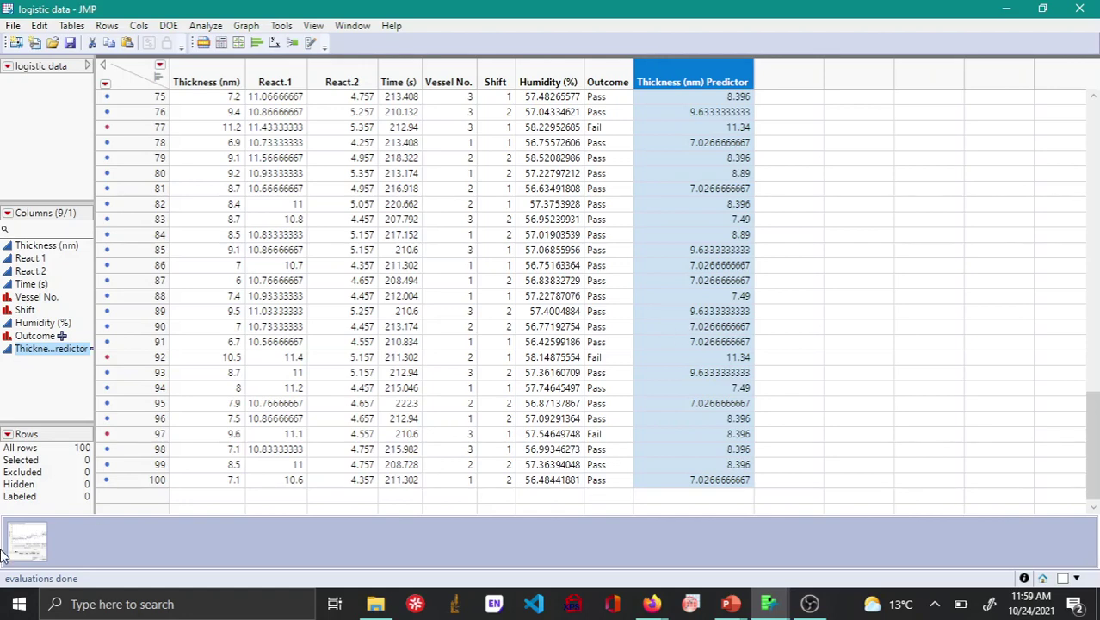
{"action": "left_click", "coordinate": [30, 541]}
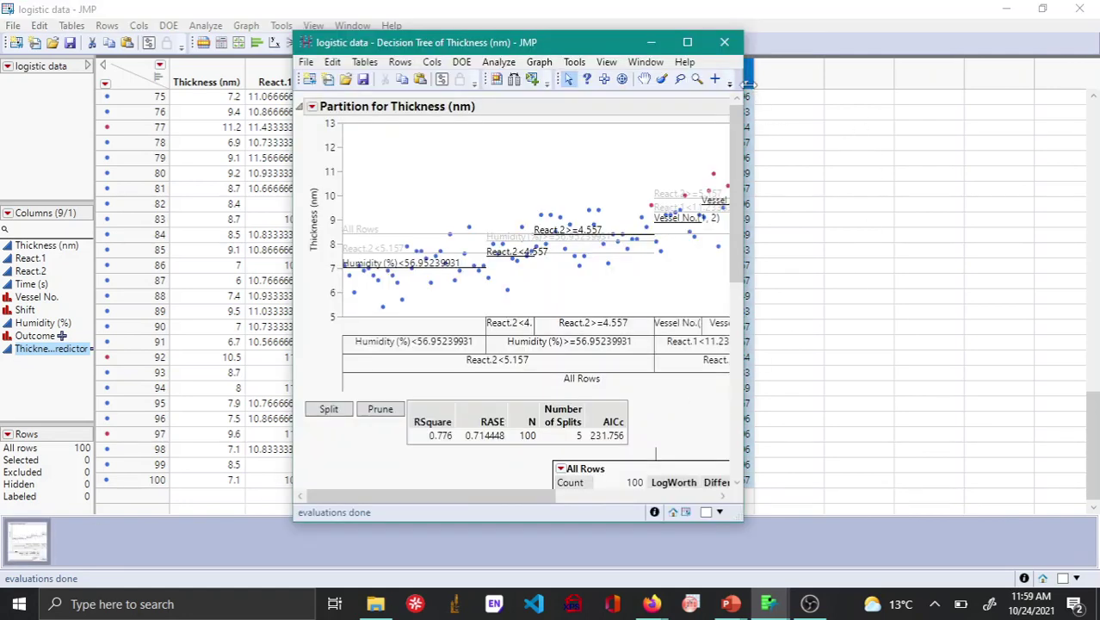
Maximize the Decision Tree report to show the pruned tree and six-leaf Leaf Report.
{"action": "left_click", "coordinate": [686, 41]}
{"action": "scroll", "coordinate": [760, 393], "scroll_direction": "down", "scroll_amount": 6}
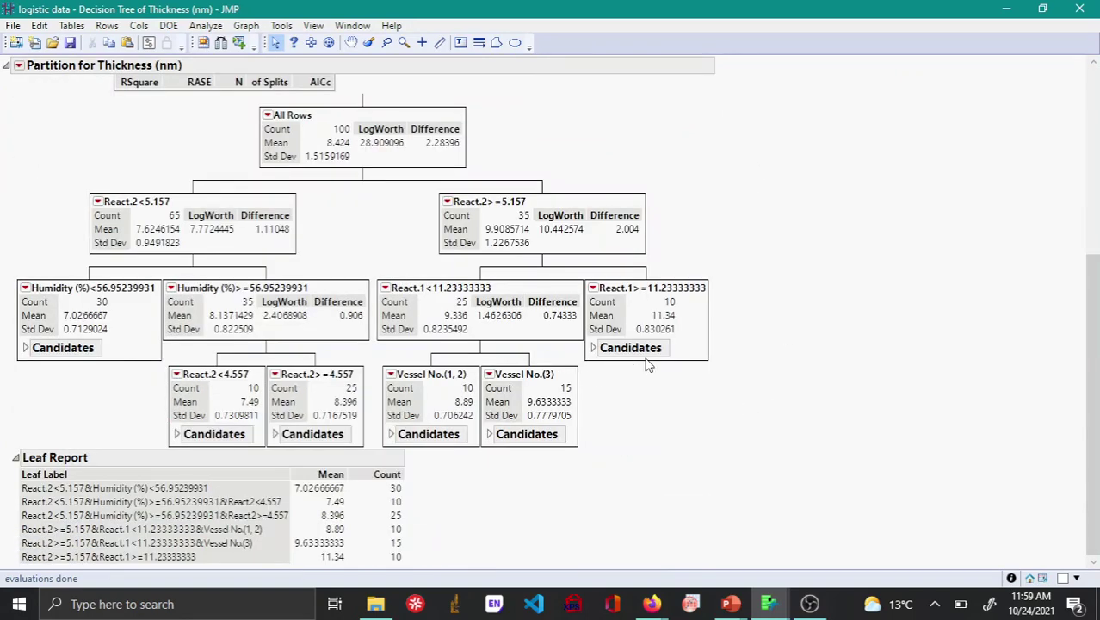
{"action": "scroll", "coordinate": [741, 319], "scroll_direction": "up", "scroll_amount": 4}
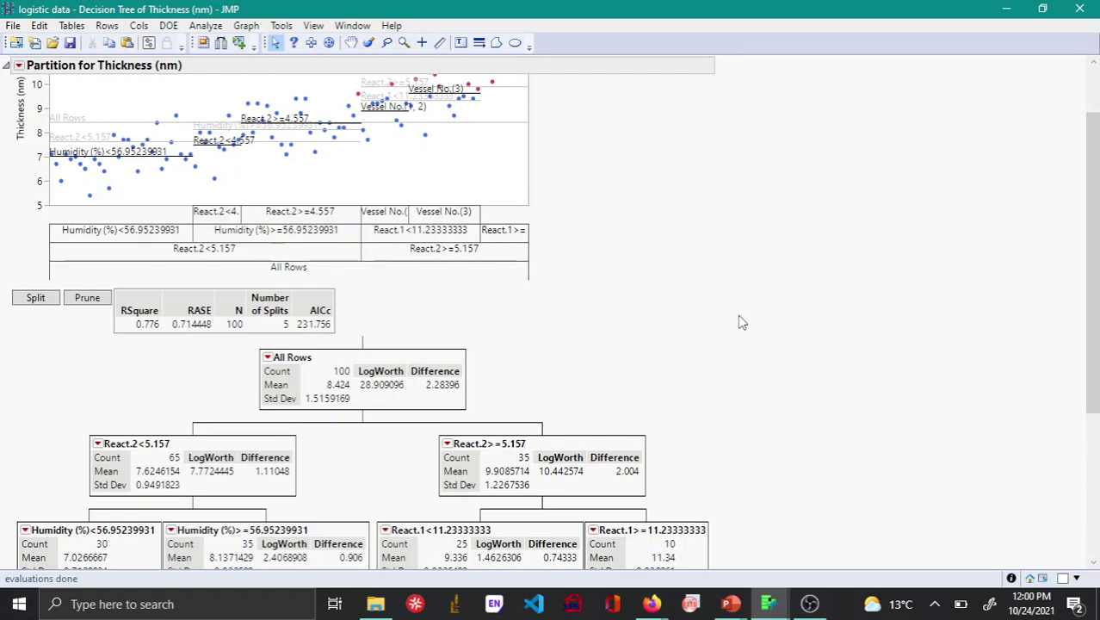
{"action": "scroll", "coordinate": [742, 322], "scroll_direction": "down", "scroll_amount": 4}
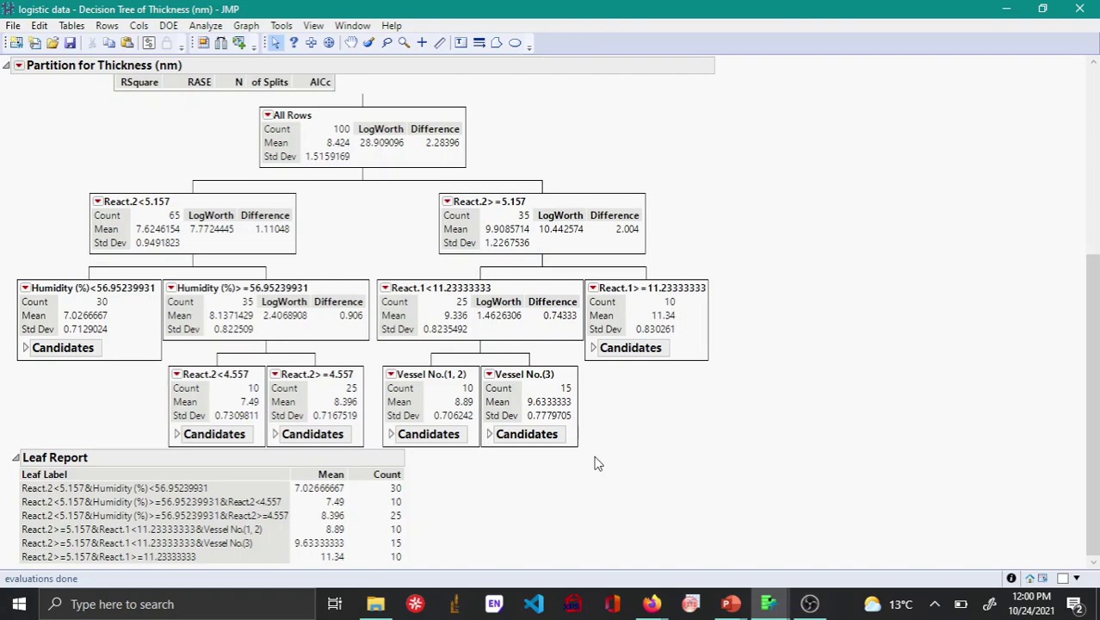